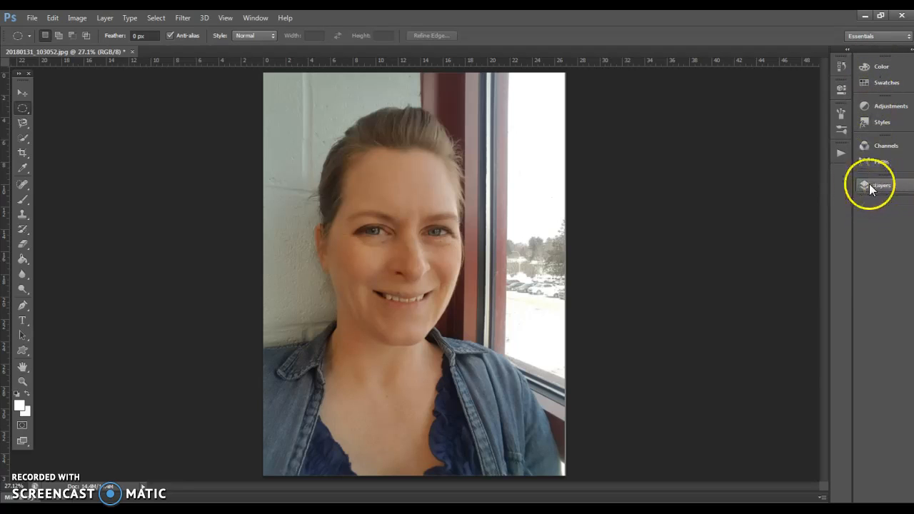
Show the Layers panel and float it beside the portrait photo
left_click(256, 18)
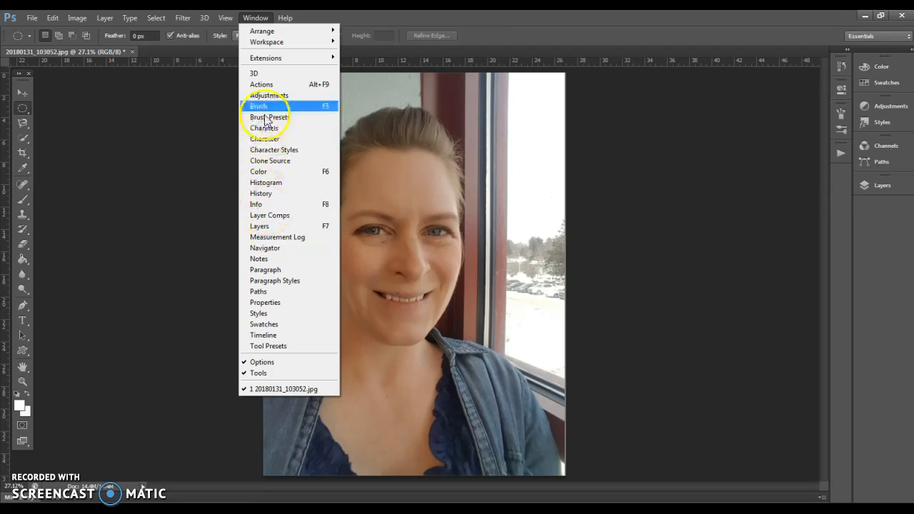
left_click(261, 226)
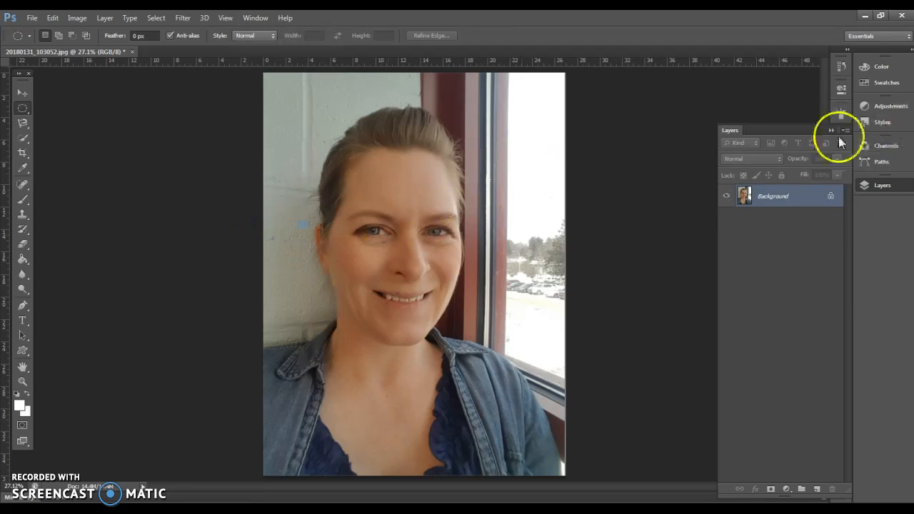
left_click_drag(770, 129, 717, 75)
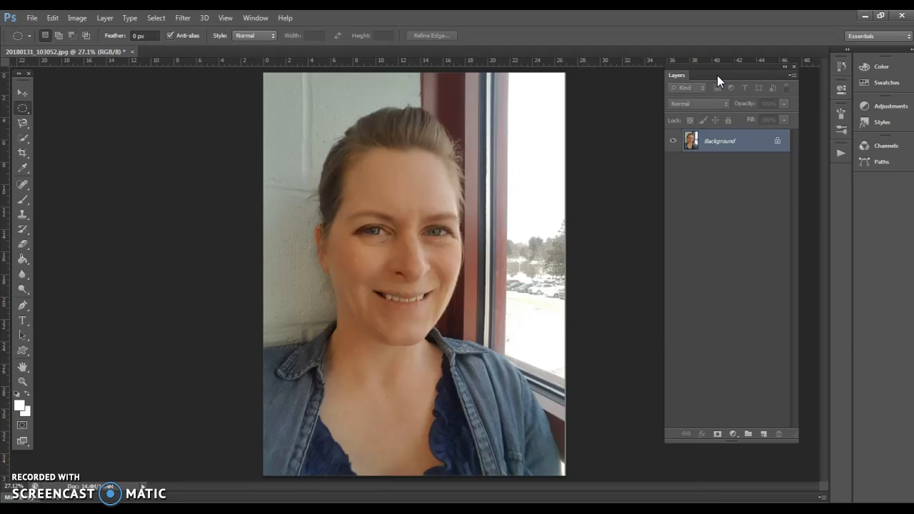
left_click_drag(718, 140, 691, 140)
left_click_drag(692, 152, 720, 147)
left_click_drag(728, 143, 790, 81)
left_click(797, 72)
Duplicate the Background layer within the same document under the name Background copy
left_click(791, 76)
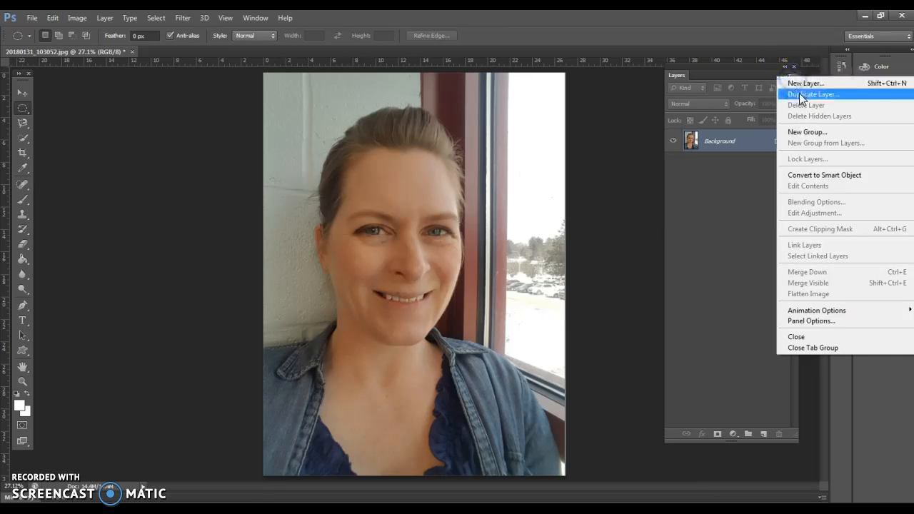
left_click(858, 93)
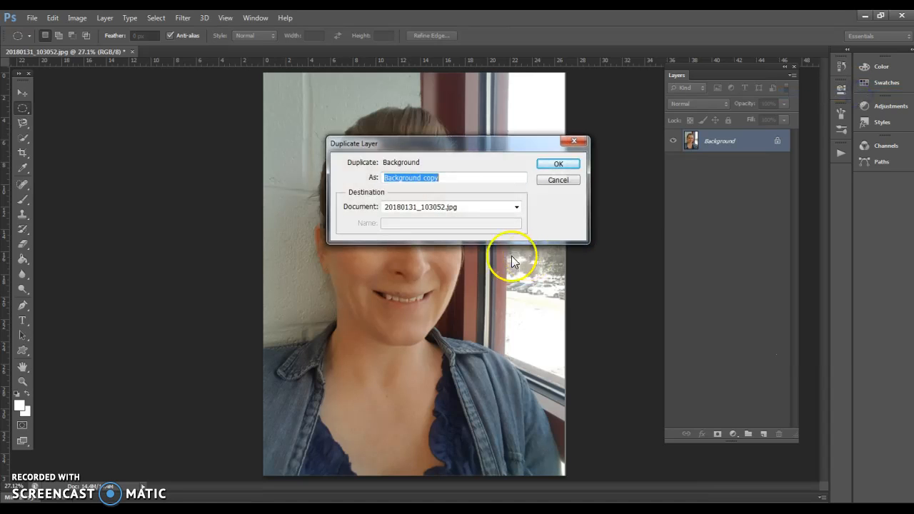
left_click(560, 168)
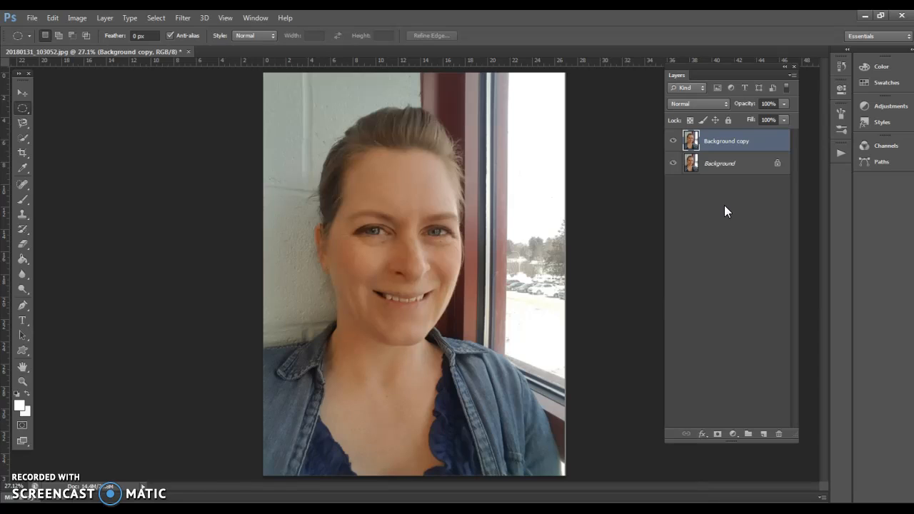
Apply a Hue/Saturation adjustment to the Background copy layer with the hue set to -125
left_click_drag(725, 141, 730, 173)
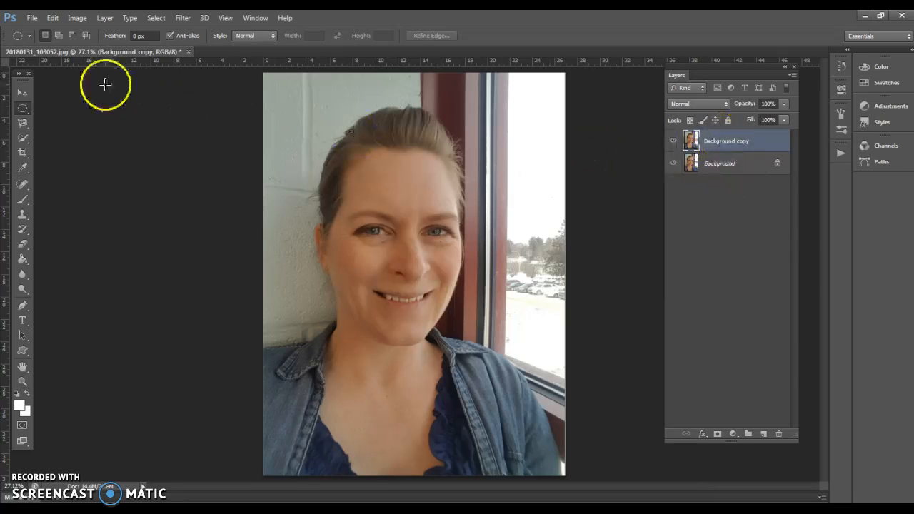
left_click(78, 18)
left_click(82, 48)
left_click(241, 104)
left_click_drag(673, 224, 628, 224)
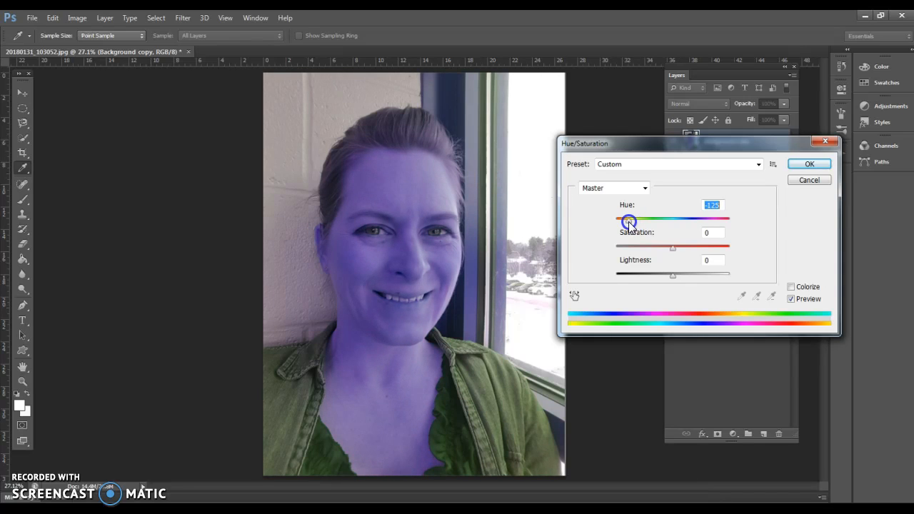
left_click(809, 165)
Hide and reshow the Background copy layer to compare the recolored version with the original photo
left_click(685, 140)
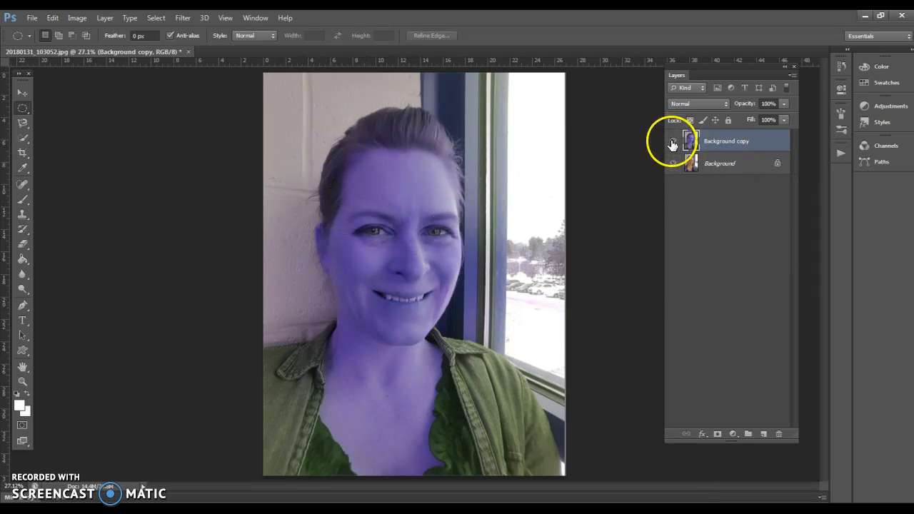
left_click(673, 143)
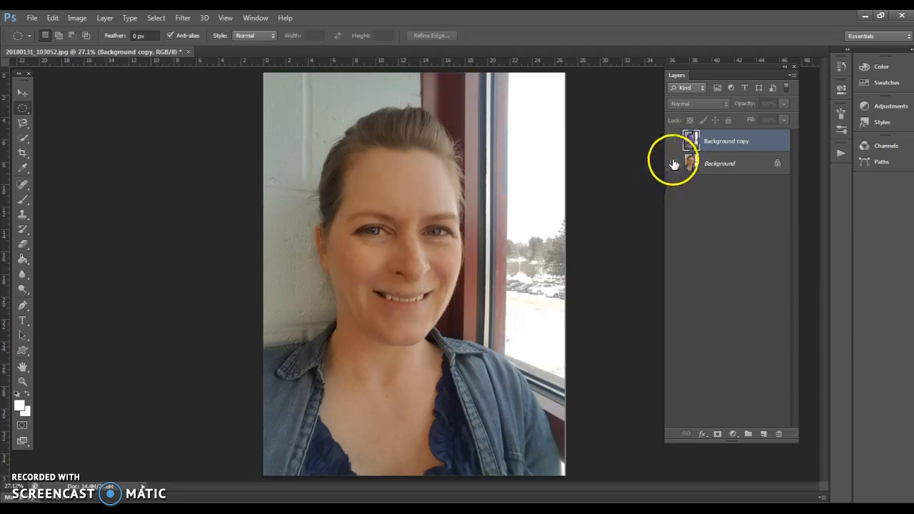
left_click(673, 144)
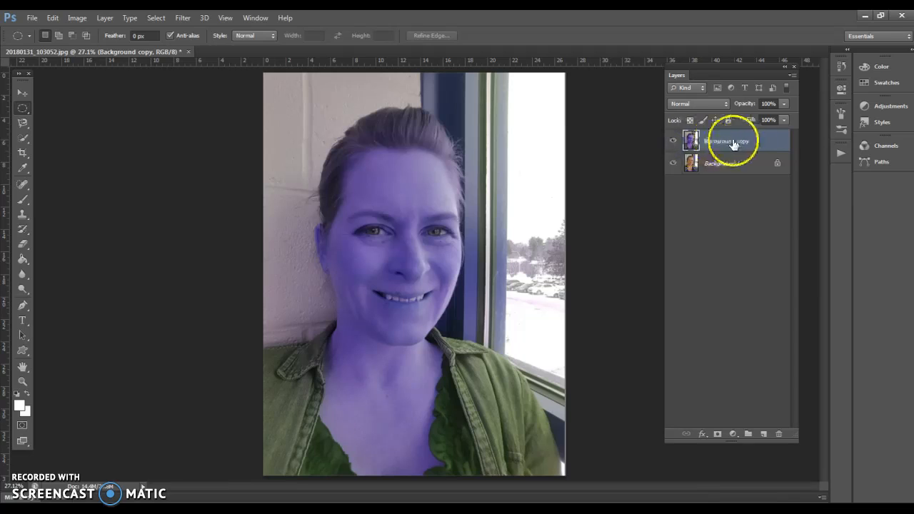
left_click(77, 18)
mouse_move(82, 47)
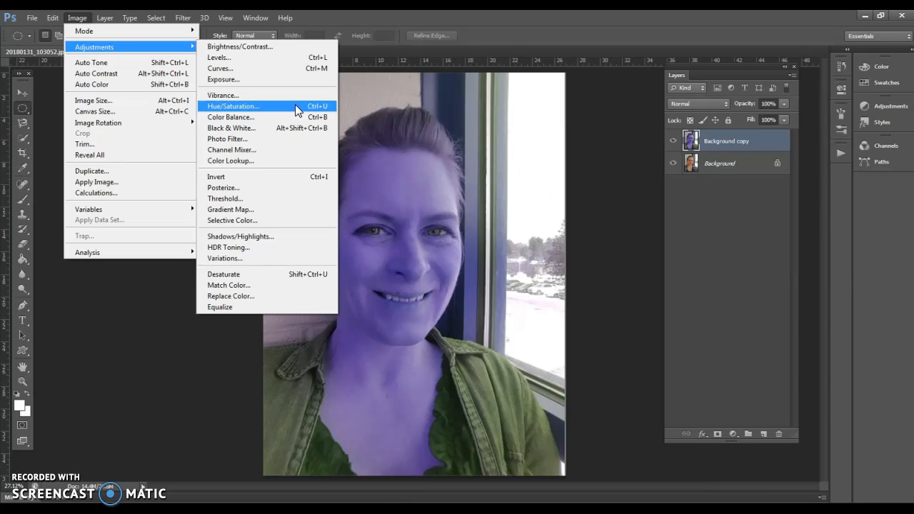
left_click(622, 158)
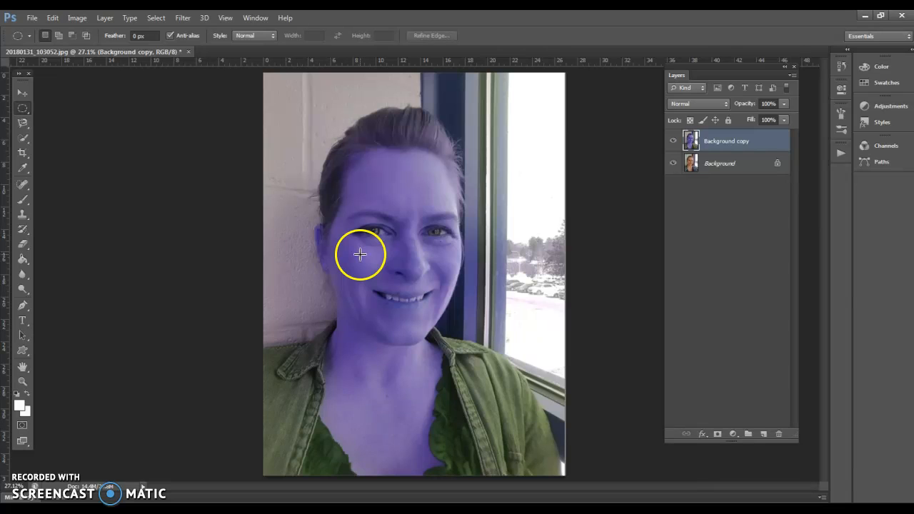
left_click_drag(699, 178, 732, 140)
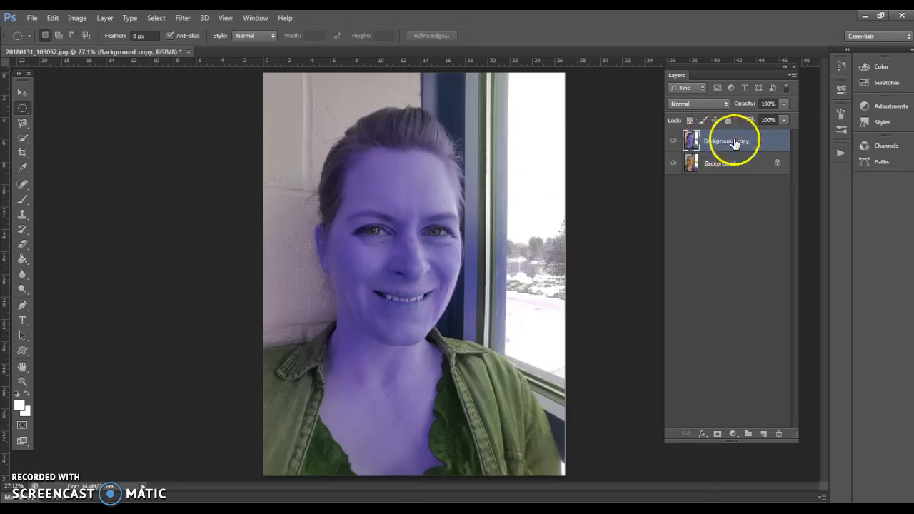
Add a layer mask to the Background copy layer and activate the Brush tool with black as the foreground color
left_click(717, 434)
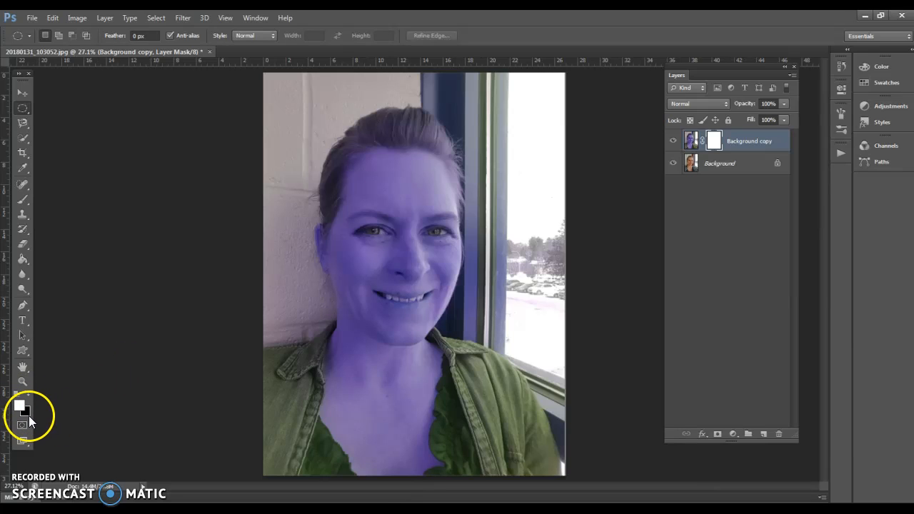
left_click(22, 201)
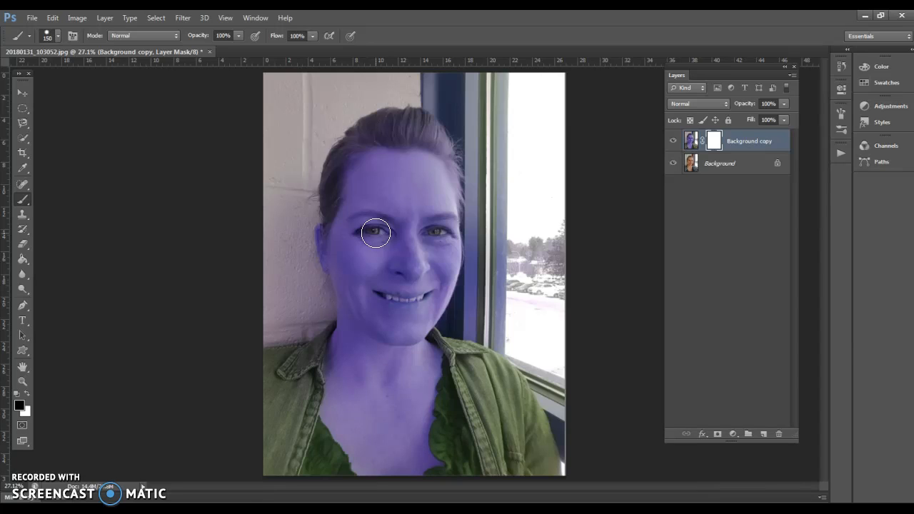
Enlarge the brush to 500 px and paint black on the mask over the face, neck and jacket
key("bracketright")
key("bracketright")
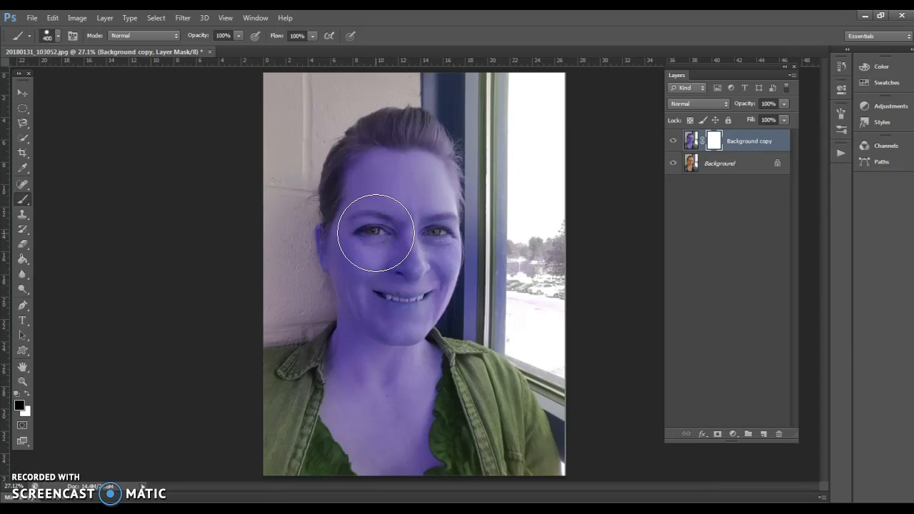
key("bracketleft")
key("bracketleft")
key("bracketleft")
key("bracketright")
key("bracketright")
key("bracketright")
key("bracketright")
mouse_move(375, 232)
left_mouse_down()
mouse_move(379, 210)
mouse_move(414, 178)
mouse_move(371, 194)
mouse_move(399, 281)
mouse_move(424, 189)
mouse_move(385, 322)
mouse_move(412, 202)
mouse_move(321, 414)
mouse_move(326, 383)
mouse_move(306, 397)
mouse_move(359, 382)
mouse_move(446, 399)
mouse_move(496, 436)
mouse_move(306, 439)
mouse_move(354, 451)
mouse_move(281, 428)
mouse_move(473, 418)
mouse_move(526, 473)
mouse_move(477, 351)
left_mouse_up()
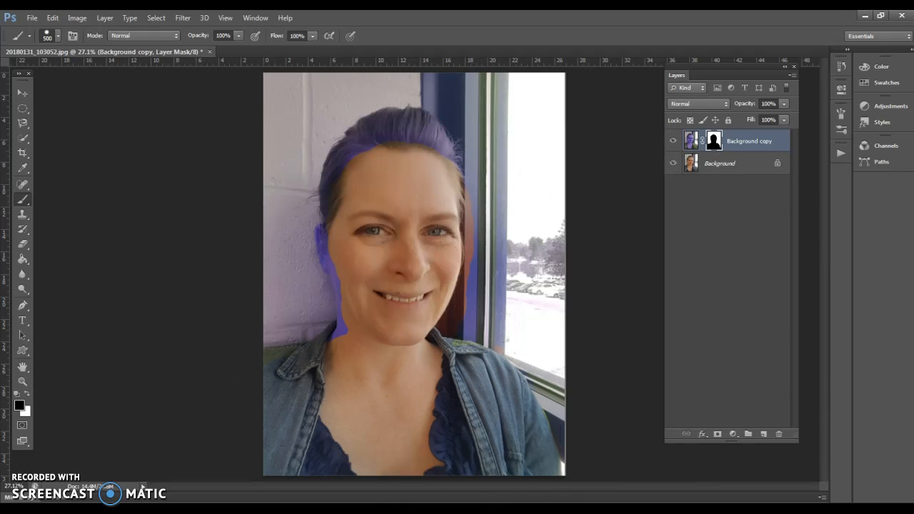
Toggle the Background copy layer's visibility to examine the masked effect, and reselect its layer mask
left_click(673, 141)
left_click(671, 142)
left_click(714, 140)
left_click(593, 195)
Paint white across the lower face on the mask and cover that area again with black
left_click(28, 393)
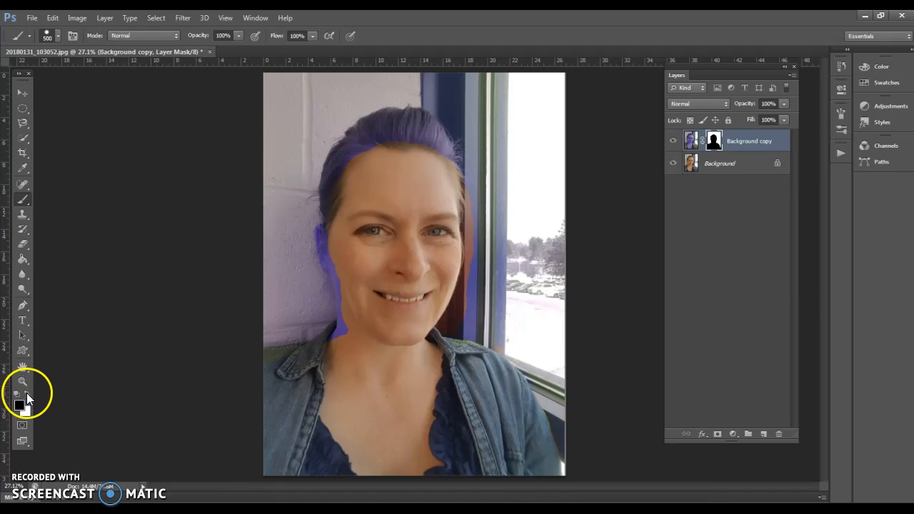
mouse_move(390, 275)
left_mouse_down()
mouse_move(310, 290)
mouse_move(504, 290)
mouse_move(485, 291)
left_mouse_up()
left_click(17, 394)
mouse_move(310, 292)
left_mouse_down()
mouse_move(362, 241)
mouse_move(369, 360)
mouse_move(408, 259)
mouse_move(400, 350)
left_mouse_up()
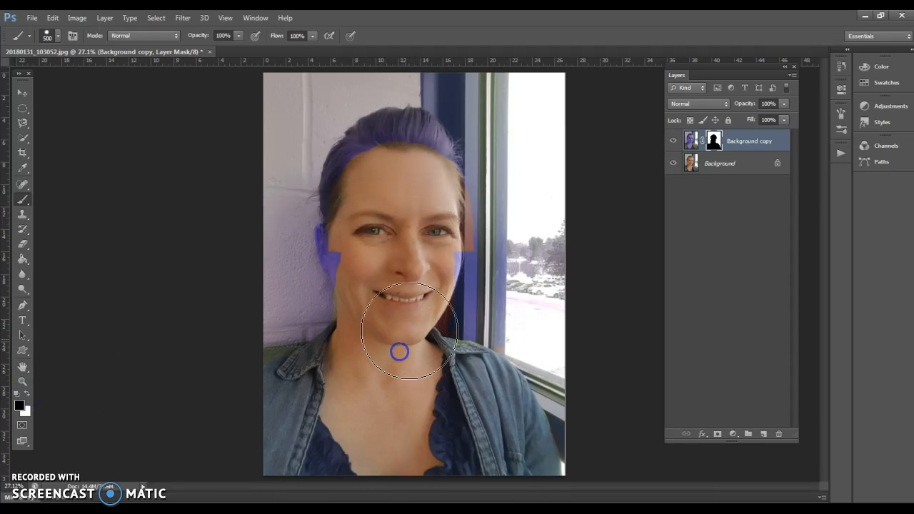
Reduce the brush to 200 px and paint black on the mask along the cheeks, jaw and hairline
key("bracketleft")
key("bracketleft")
key("bracketleft")
mouse_move(457, 273)
left_mouse_down()
mouse_move(446, 247)
mouse_move(427, 297)
mouse_move(356, 285)
mouse_move(347, 241)
mouse_move(343, 273)
mouse_move(355, 177)
mouse_move(395, 144)
mouse_move(355, 169)
mouse_move(409, 140)
mouse_move(433, 155)
mouse_move(435, 258)
left_mouse_up()
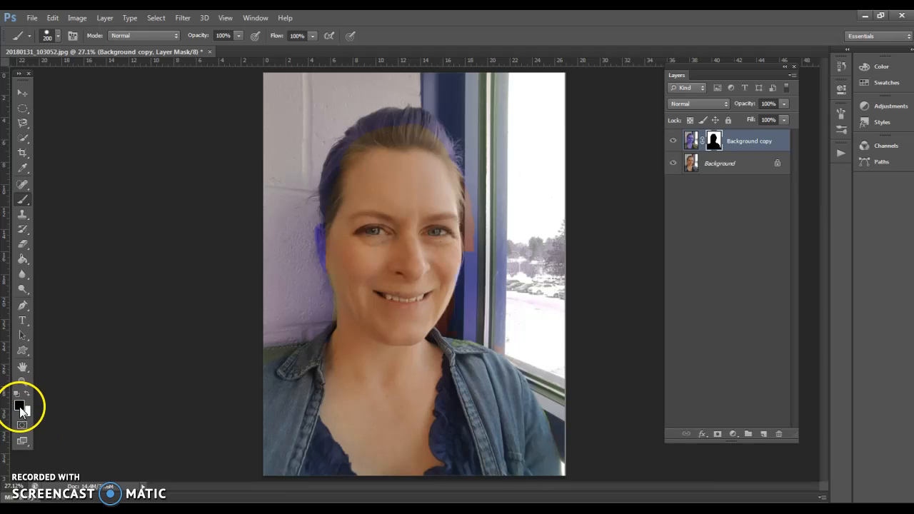
Paint white on the mask over the window frame beside the face, the hair and the shoulder edges
key("x")
mouse_move(479, 212)
left_mouse_down()
mouse_move(478, 240)
mouse_move(457, 131)
mouse_move(405, 123)
mouse_move(442, 135)
mouse_move(394, 129)
mouse_move(340, 135)
left_mouse_up()
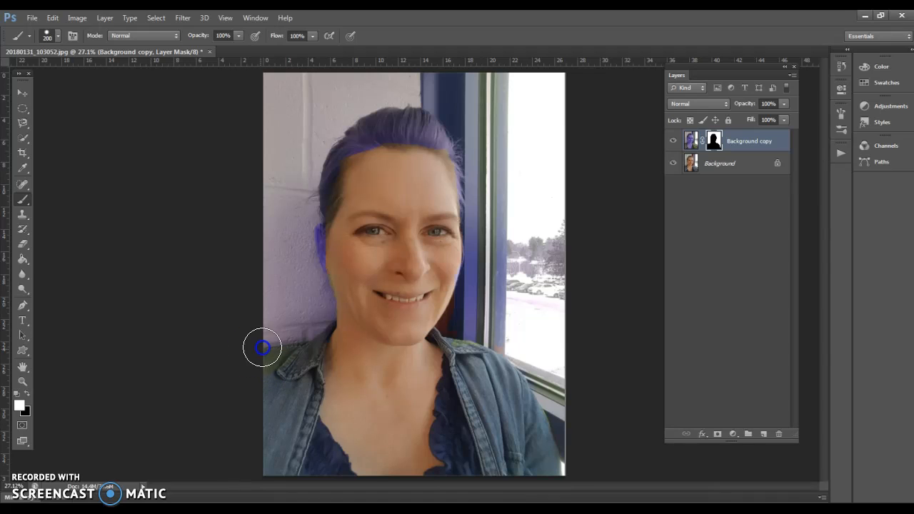
left_click_drag(500, 334, 510, 349)
Touch up the mask with black over the jacket shoulders, neck and forehead
key("x")
left_click(469, 360)
left_click(269, 384)
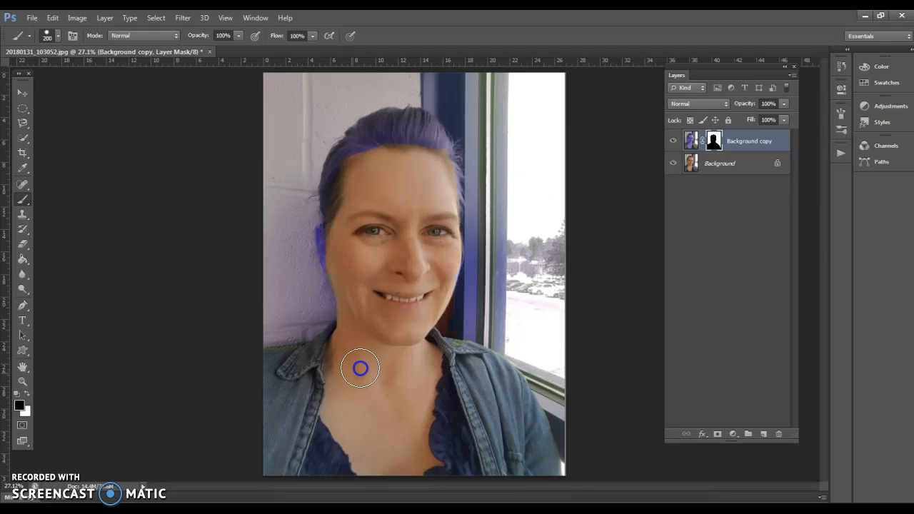
mouse_move(397, 172)
left_mouse_down()
mouse_move(359, 179)
mouse_move(377, 204)
mouse_move(369, 204)
left_mouse_up()
Enlarge the brush to 600 px and paint the whole layer mask white
key("x")
left_click(379, 205)
key("bracketright")
key("bracketright")
key("bracketright")
key("bracketright")
mouse_move(297, 179)
left_mouse_down()
mouse_move(284, 217)
mouse_move(311, 308)
mouse_move(183, 373)
left_mouse_up()
mouse_move(328, 410)
left_mouse_down()
mouse_move(428, 424)
mouse_move(236, 464)
left_mouse_up()
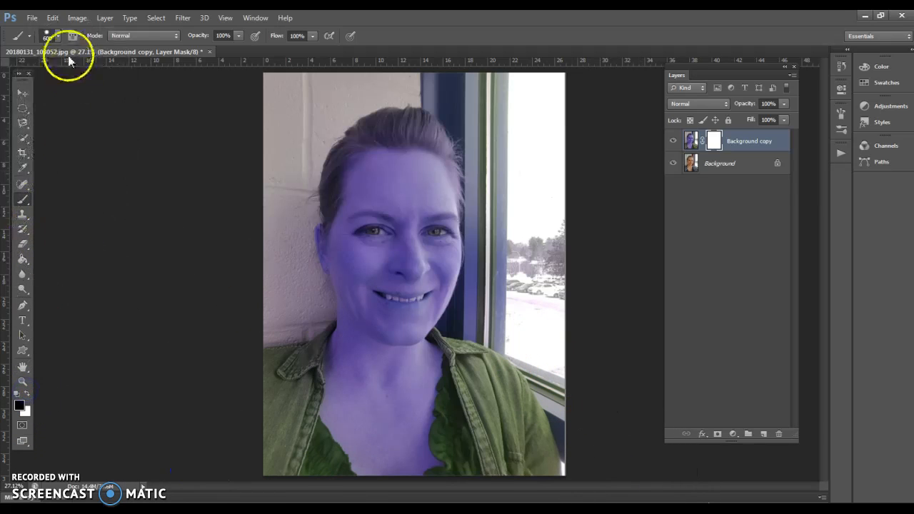
Set the brush hardness to 100% and paint a hard-edged black band on the mask across the forehead
left_click(59, 35)
left_click(134, 99)
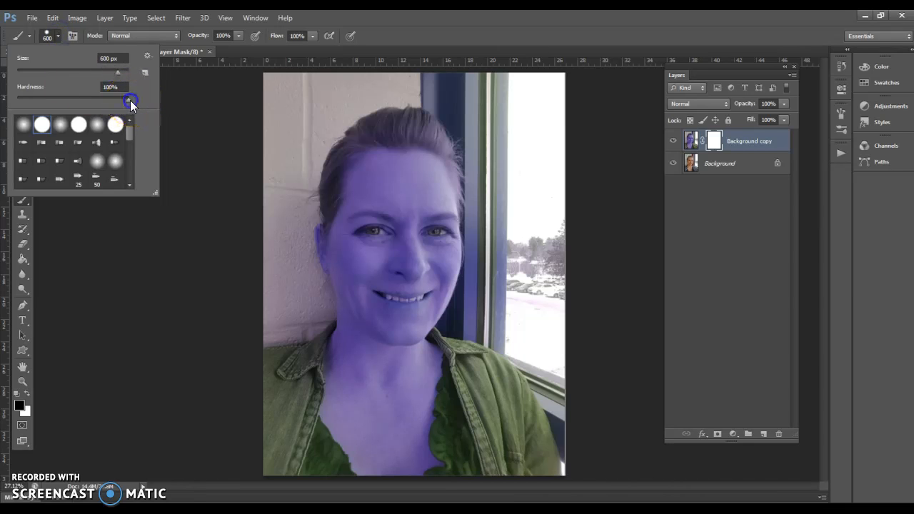
left_click_drag(135, 101, 129, 98)
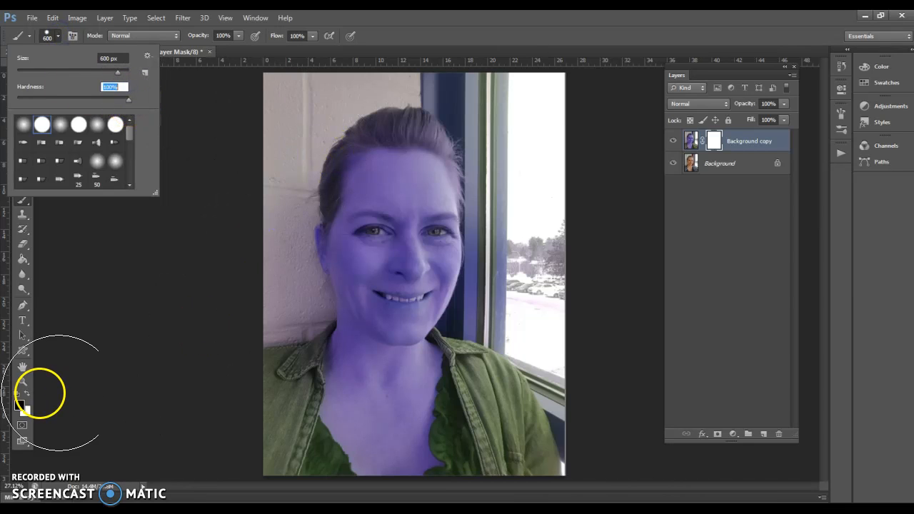
left_click(27, 395)
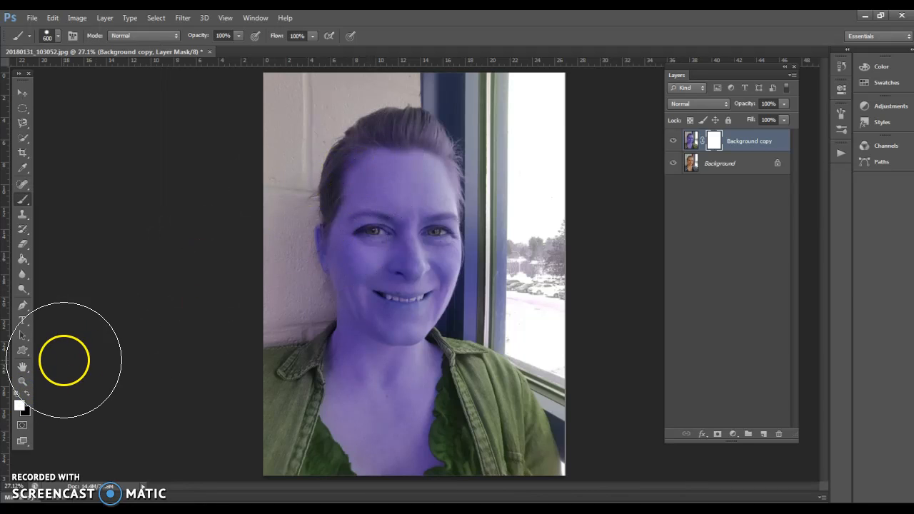
left_click(25, 396)
left_click_drag(251, 180, 611, 193)
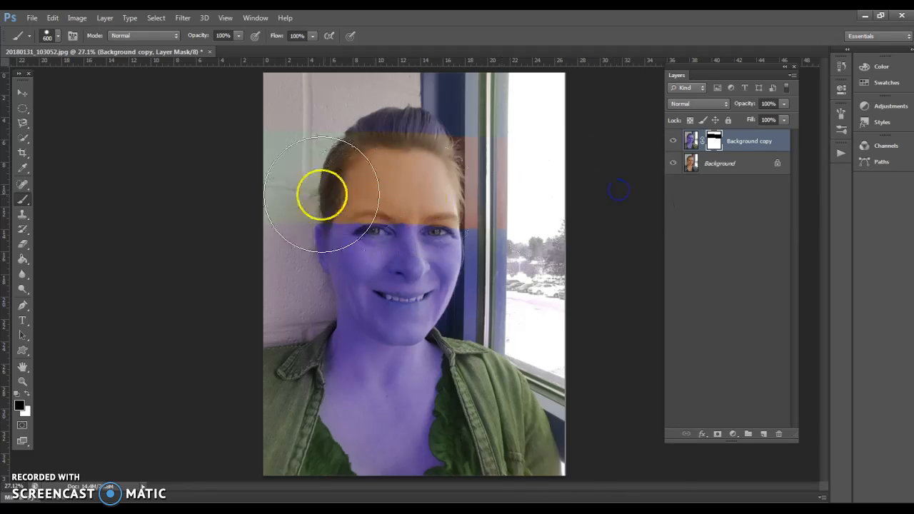
Set the brush hardness to 0% and paint a soft-edged black band on the mask across the chin and neck
left_click(57, 36)
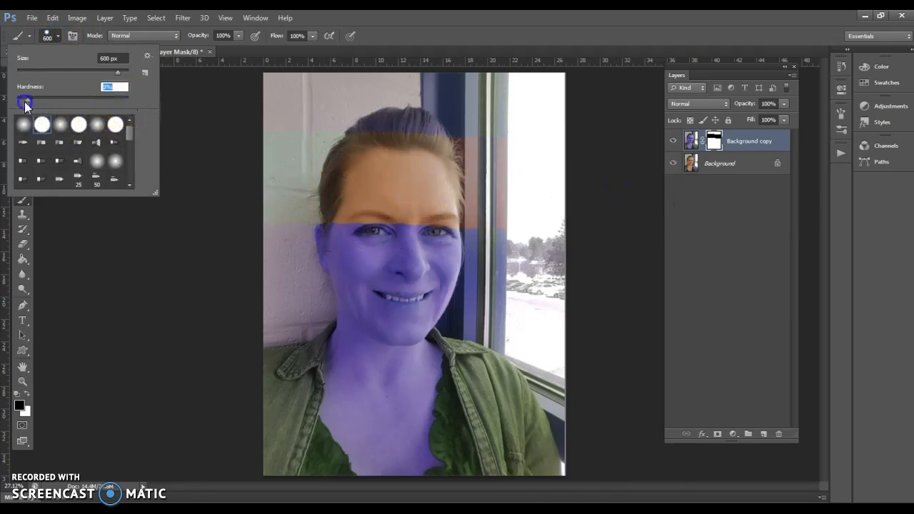
left_click_drag(238, 327, 588, 338)
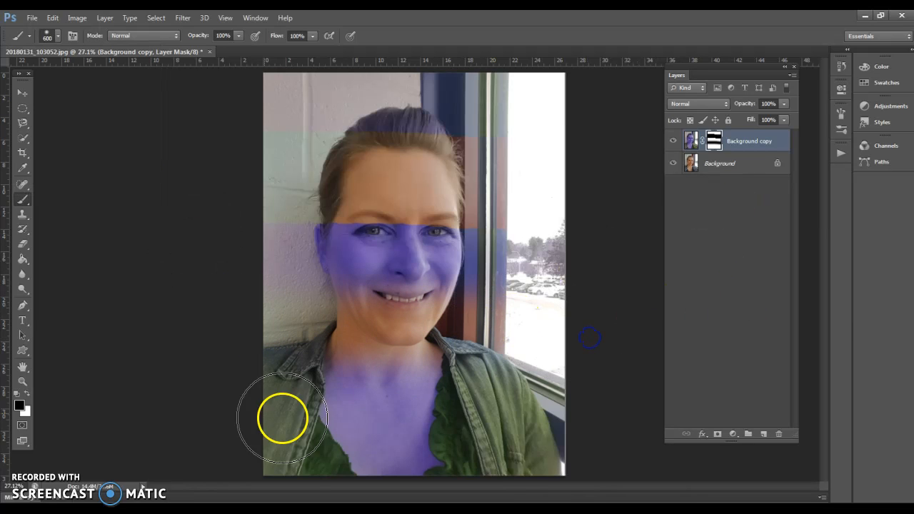
Add a new layer above Background copy and fill it with a bright green of hue 154° using the Paint Bucket
left_click(763, 433)
left_click(730, 140)
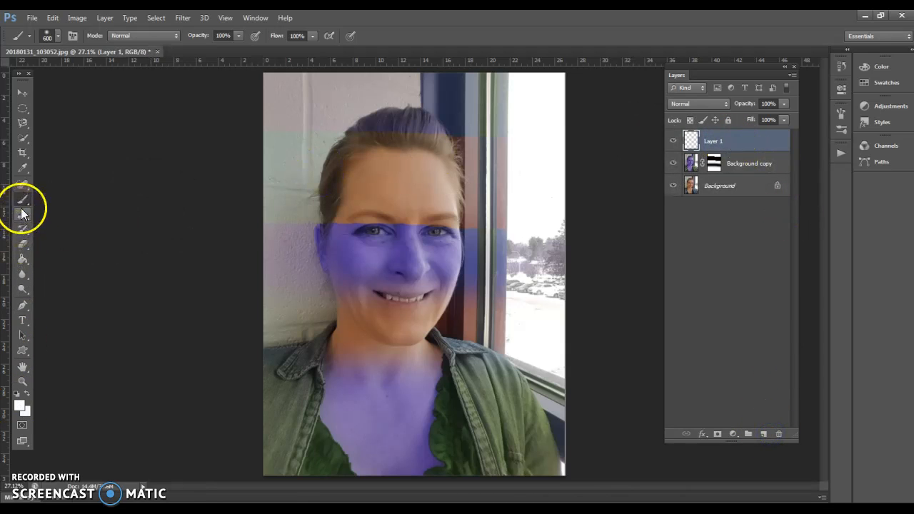
left_click(22, 260)
left_click(20, 409)
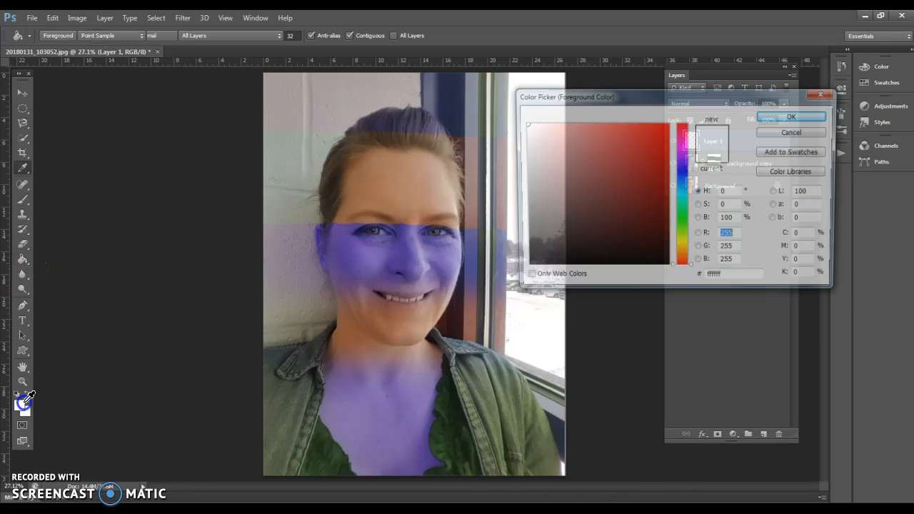
left_click(683, 207)
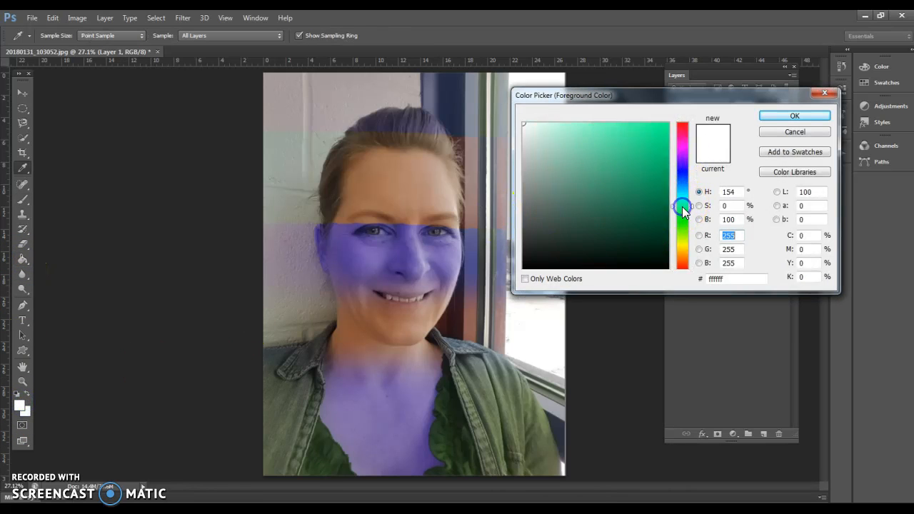
left_click(659, 140)
left_click(787, 118)
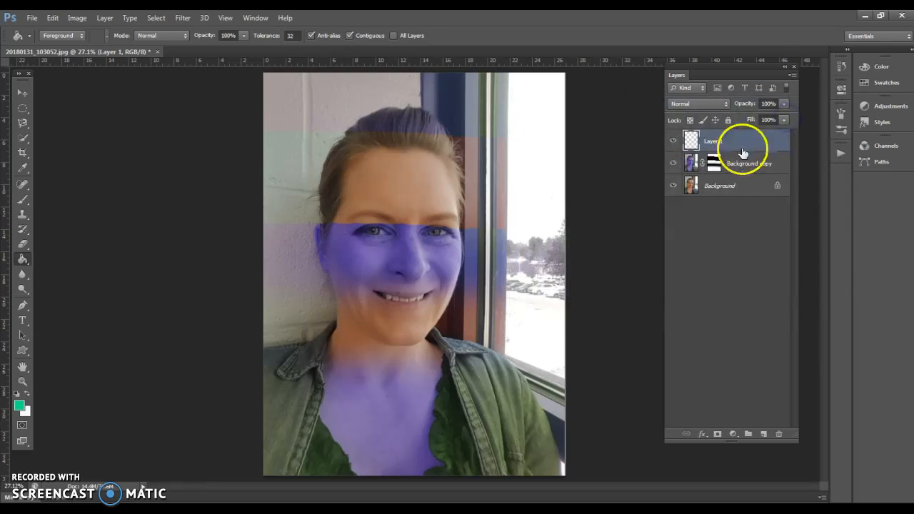
left_click(484, 228)
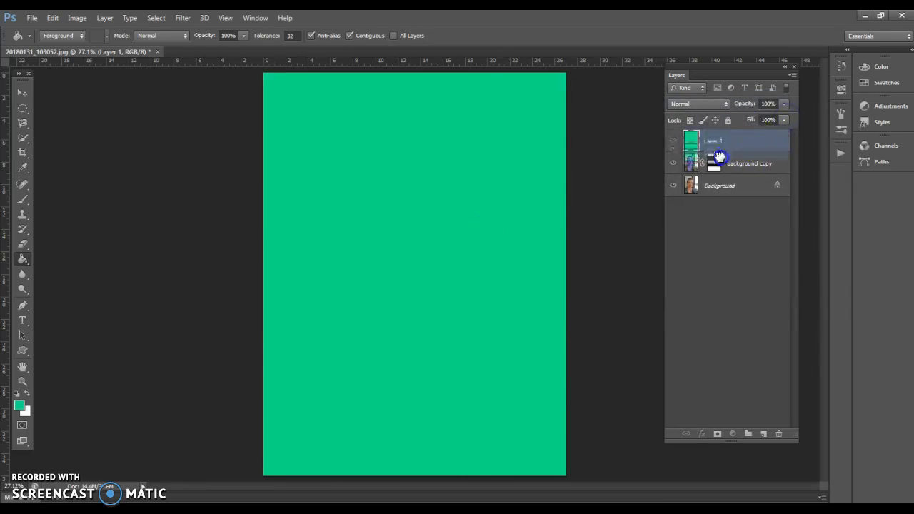
Move Layer 1 between Background copy and Background, and set the brush hardness to 0%
left_click_drag(719, 171, 721, 175)
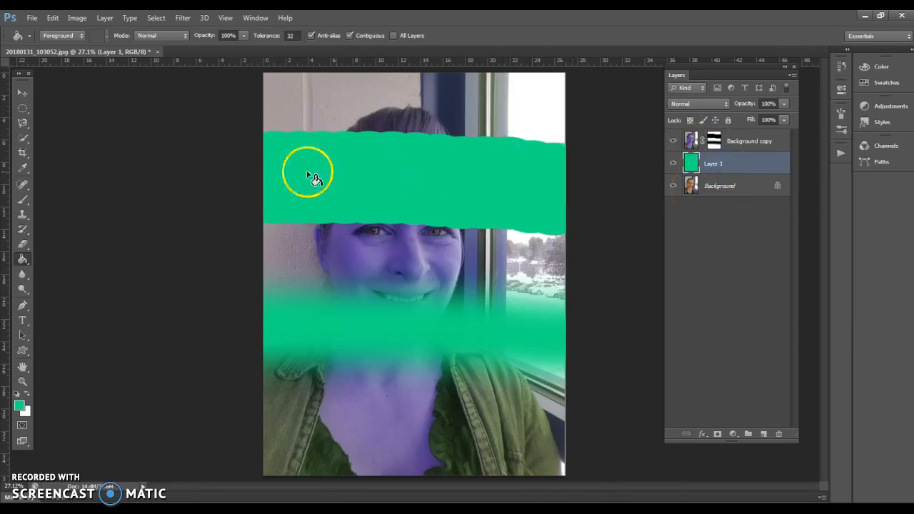
left_click(23, 203)
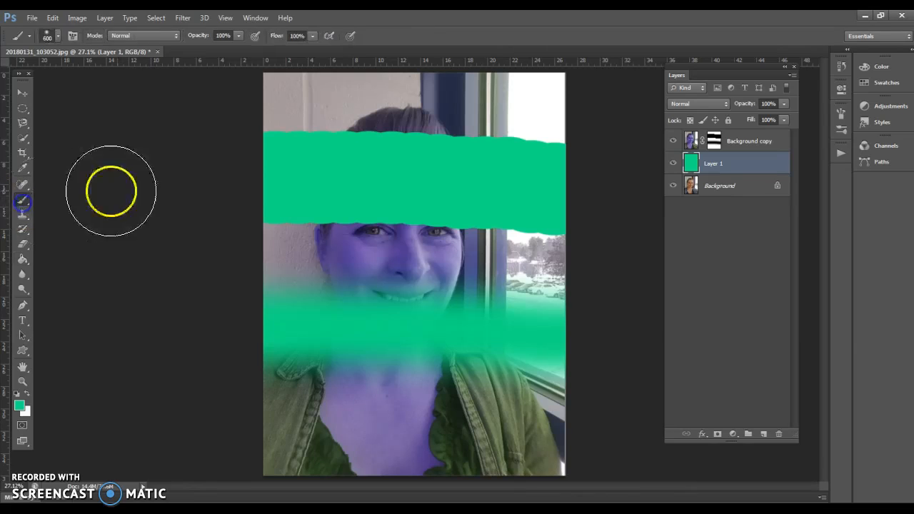
left_click(57, 36)
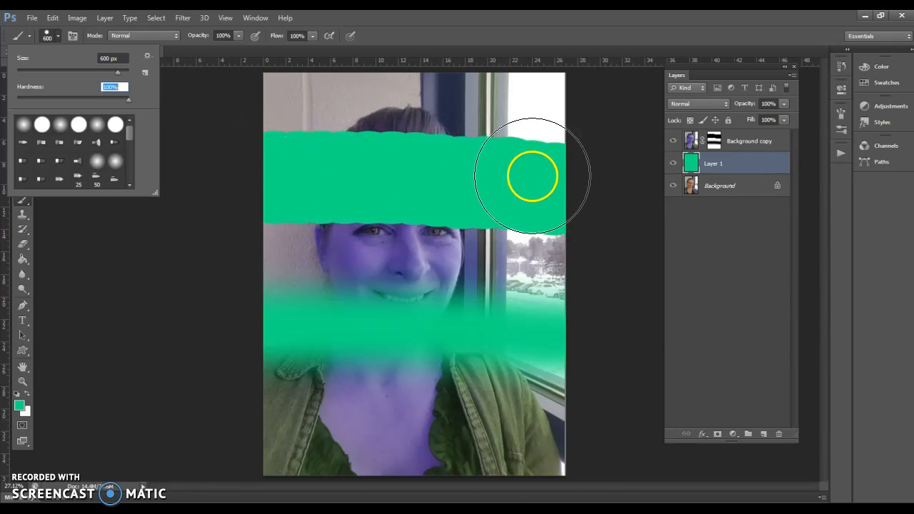
left_click_drag(127, 99, 12, 106)
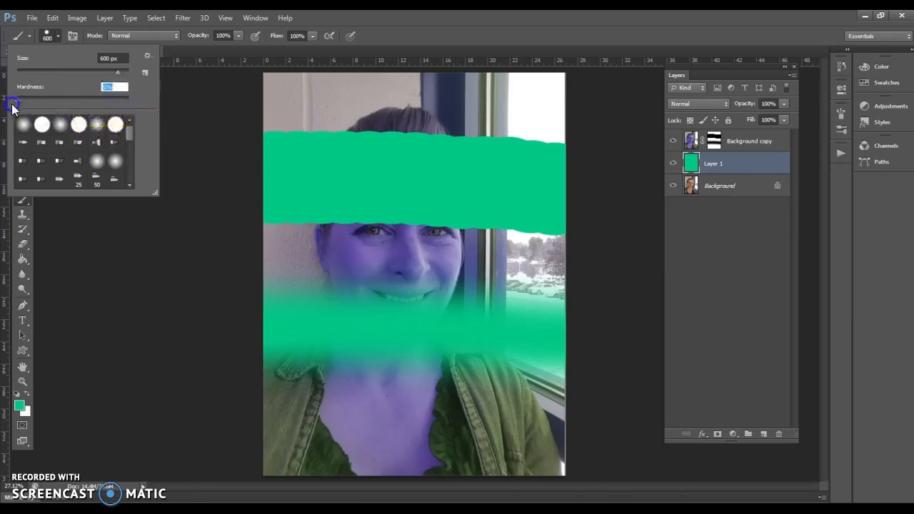
left_click_drag(470, 318, 514, 321)
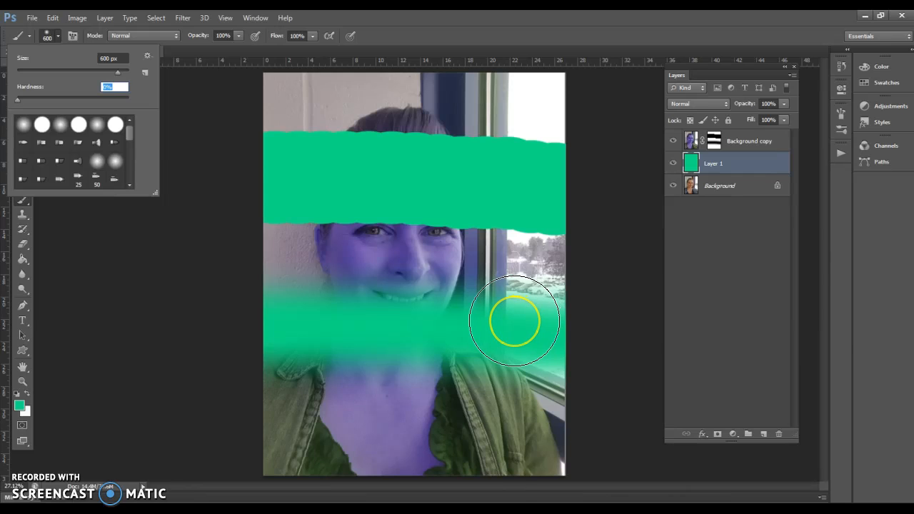
Select the Background copy layer mask, enlarge the brush to 1300 px and paint the whole mask white
left_click(715, 142)
left_click(20, 405)
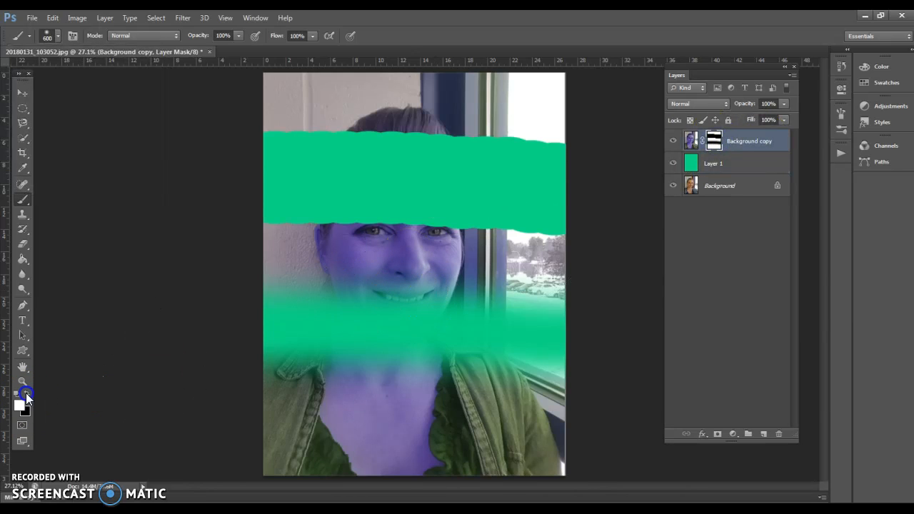
left_click_drag(291, 379, 296, 142)
key("bracketright")
key("bracketright")
key("bracketright")
key("bracketright")
key("bracketright")
key("bracketright")
key("bracketright")
mouse_move(336, 400)
left_mouse_down()
mouse_move(373, 255)
mouse_move(354, 285)
mouse_move(512, 321)
mouse_move(532, 281)
left_mouse_up()
left_click(53, 364)
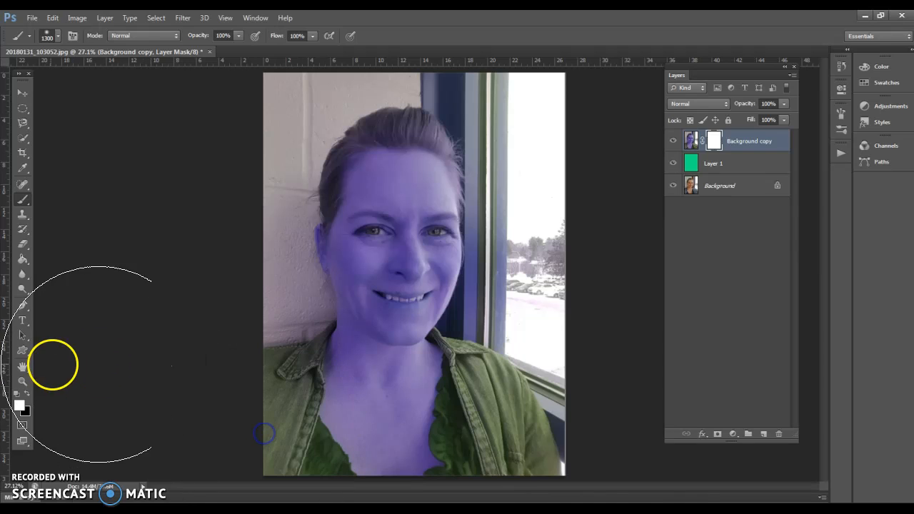
Paint a black band across the eyes on the mask with a 600 px brush at 92% hardness
left_click(58, 36)
left_click_drag(127, 98, 21, 104)
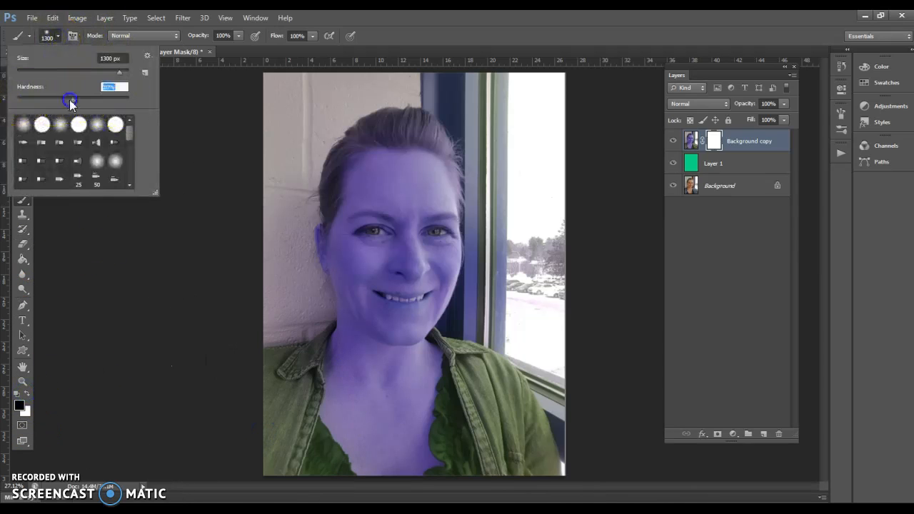
left_click_drag(120, 98, 119, 99)
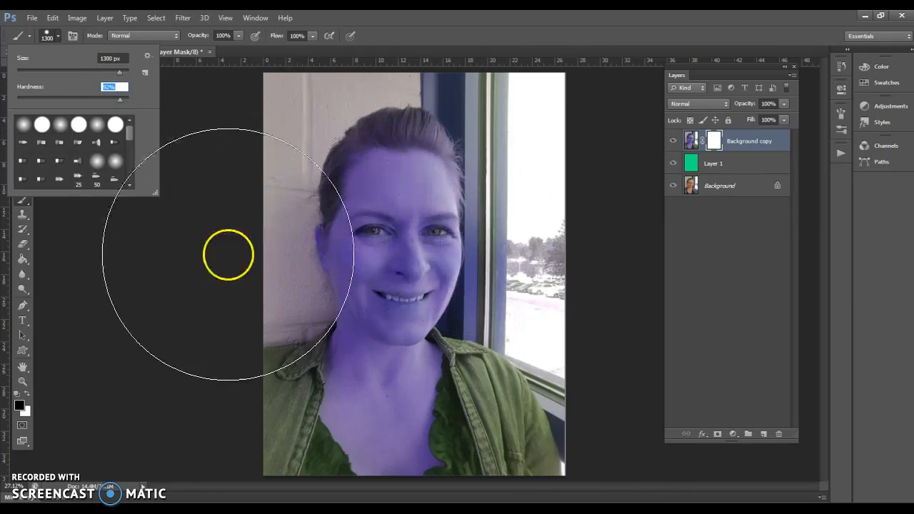
left_click(235, 271)
key("bracketleft")
key("bracketleft")
key("bracketleft")
key("bracketleft")
key("bracketleft")
key("bracketleft")
key("bracketleft")
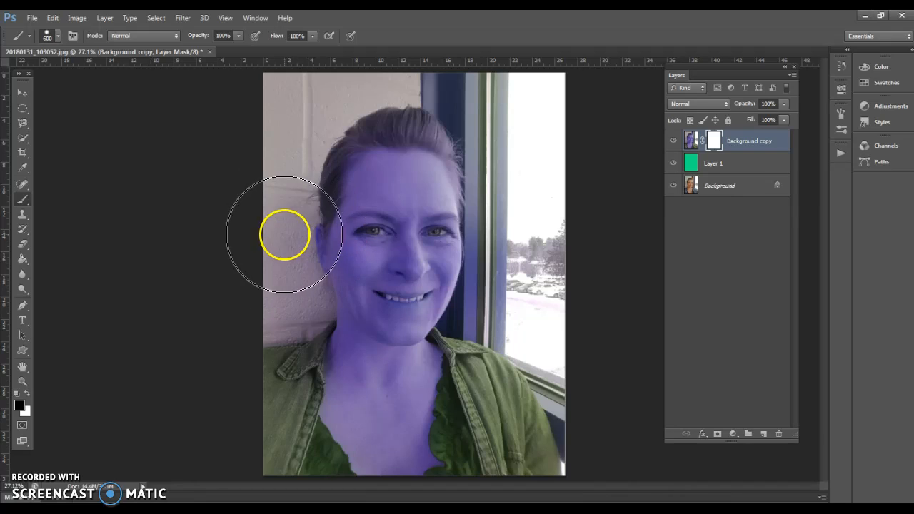
mouse_move(275, 222)
left_mouse_down()
mouse_move(578, 223)
mouse_move(272, 225)
left_mouse_up()
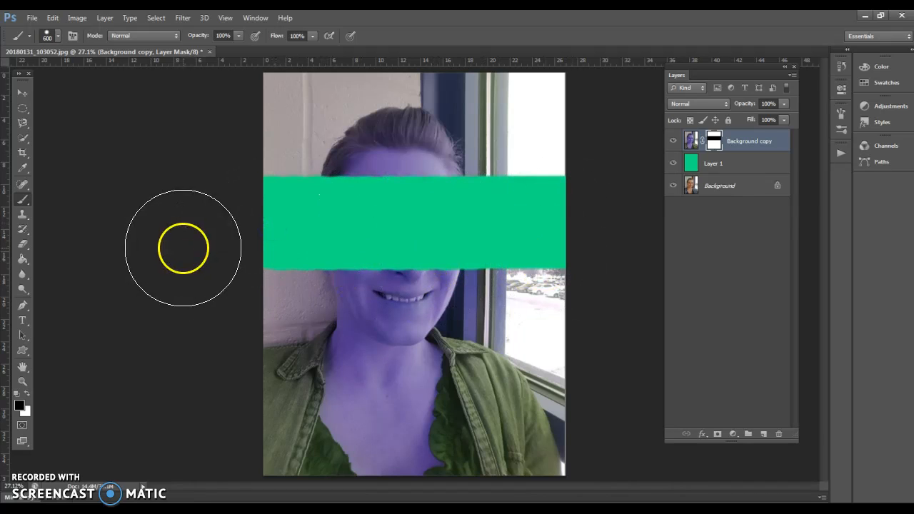
mouse_move(211, 242)
left_mouse_down()
mouse_move(291, 221)
mouse_move(564, 216)
mouse_move(382, 219)
mouse_move(564, 214)
left_mouse_up()
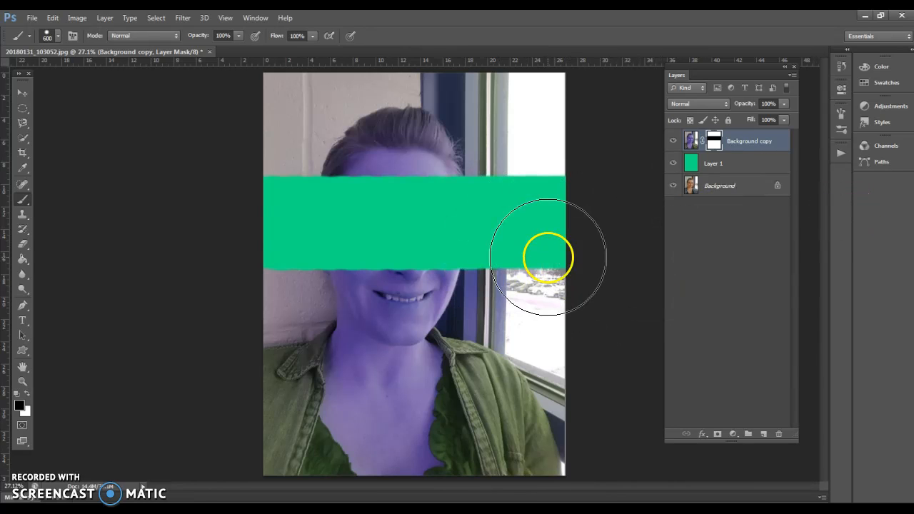
Switch to white and paint over both ends of the black band so it covers only the face
key("x")
mouse_move(526, 262)
left_mouse_down()
mouse_move(518, 212)
mouse_move(516, 271)
mouse_move(575, 320)
left_mouse_up()
mouse_move(295, 322)
left_mouse_down()
mouse_move(266, 239)
mouse_move(265, 202)
mouse_move(294, 299)
mouse_move(274, 264)
mouse_move(272, 212)
mouse_move(287, 124)
left_mouse_up()
left_click_drag(526, 190, 557, 204)
Select Layer 1, choose a bright pinkish red as foreground color and fill the layer with the Paint Bucket
left_click(693, 166)
left_click(688, 142)
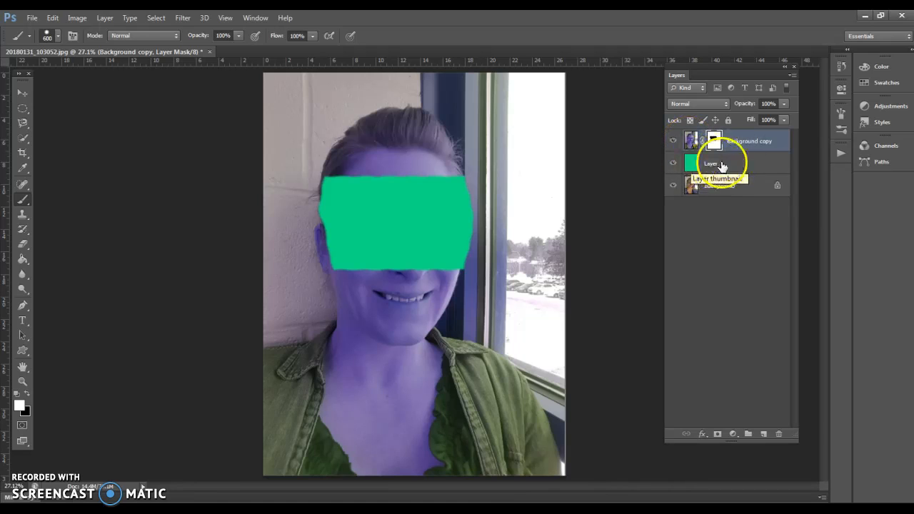
left_click(690, 166)
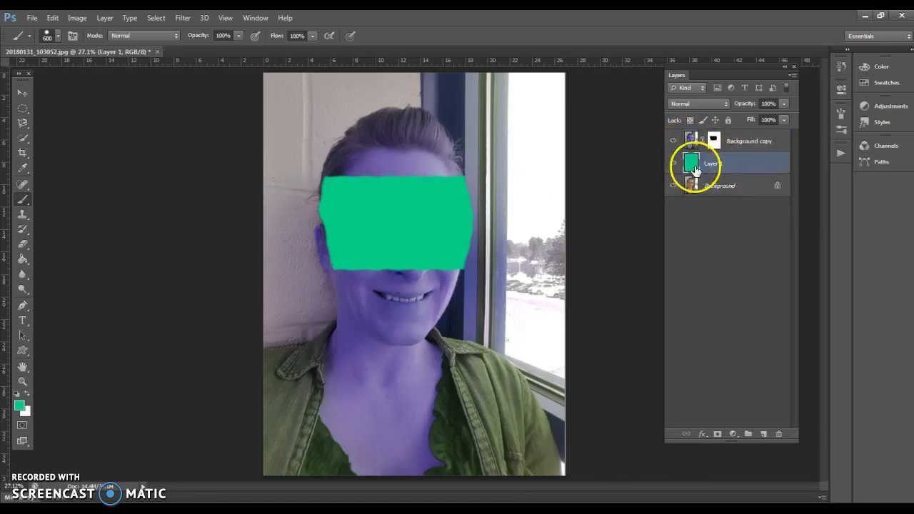
left_click(697, 169)
left_click(20, 409)
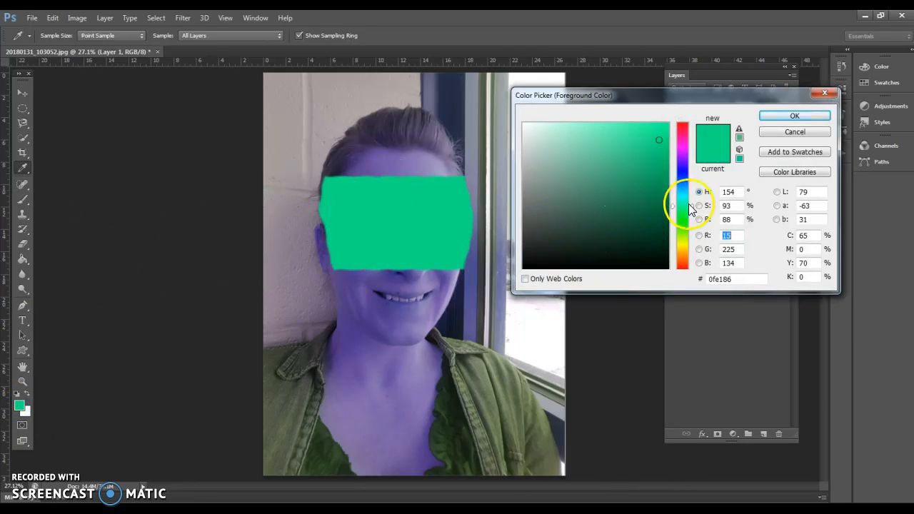
left_click_drag(691, 207, 691, 131)
left_click(778, 115)
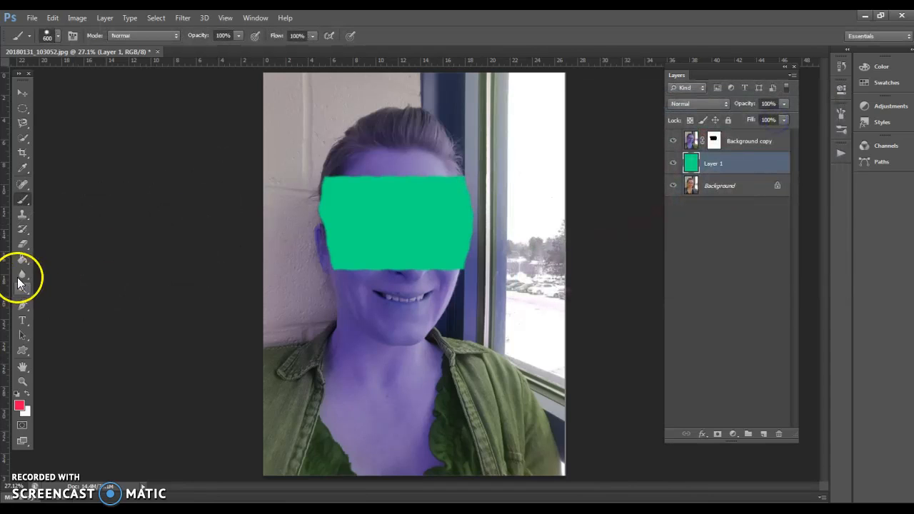
left_click(22, 260)
left_click(378, 235)
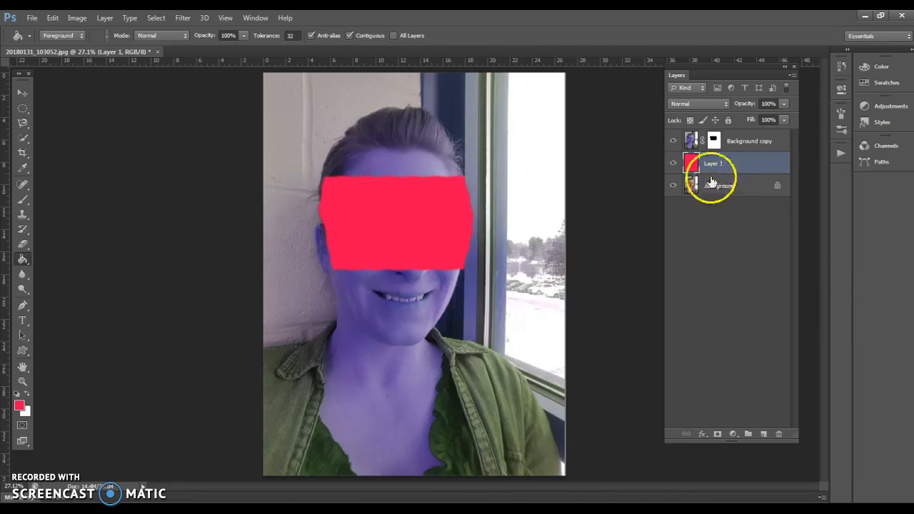
Delete Layer 1 and the Background copy layer, keeping only the original Background
left_click_drag(725, 164, 783, 436)
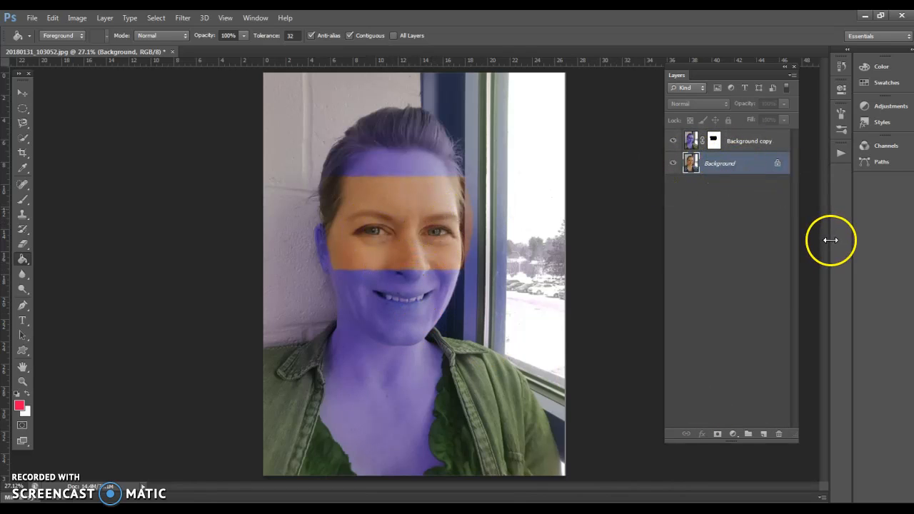
left_click_drag(749, 141, 781, 435)
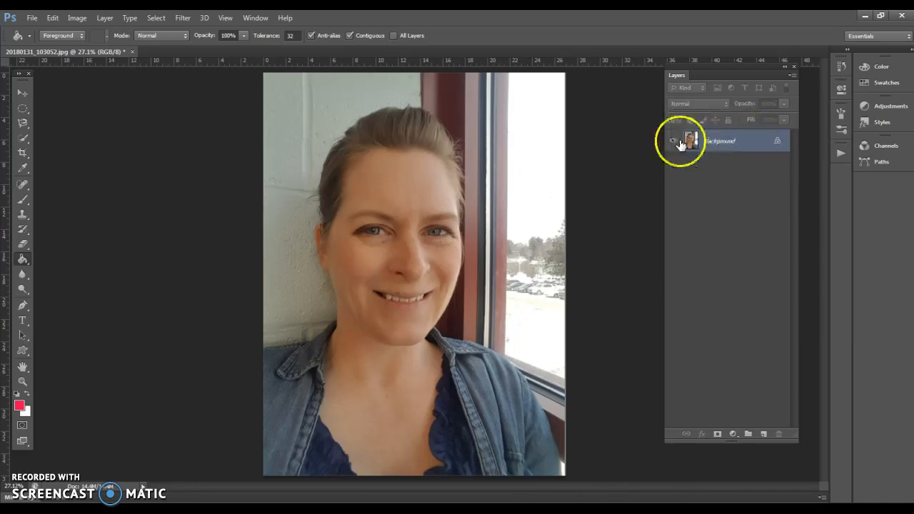
Duplicate the Background layer with its default name
left_click(792, 75)
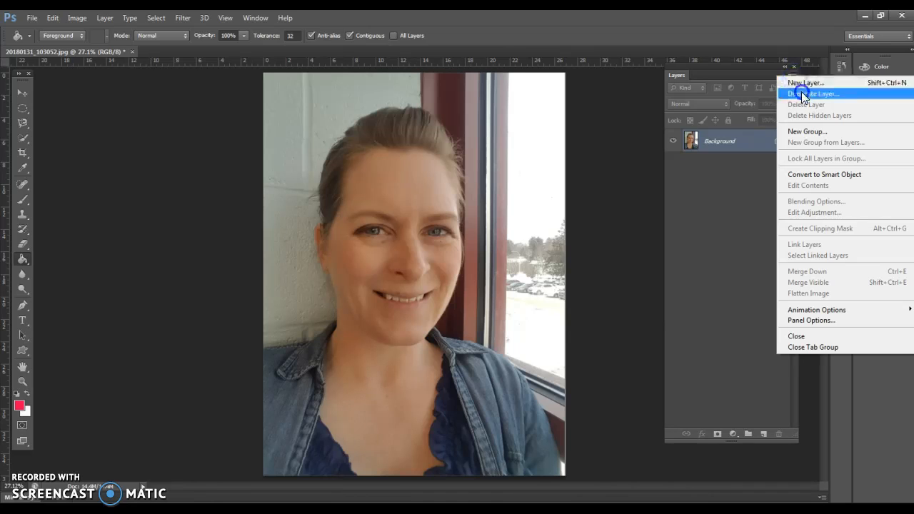
left_click(801, 93)
left_click(565, 165)
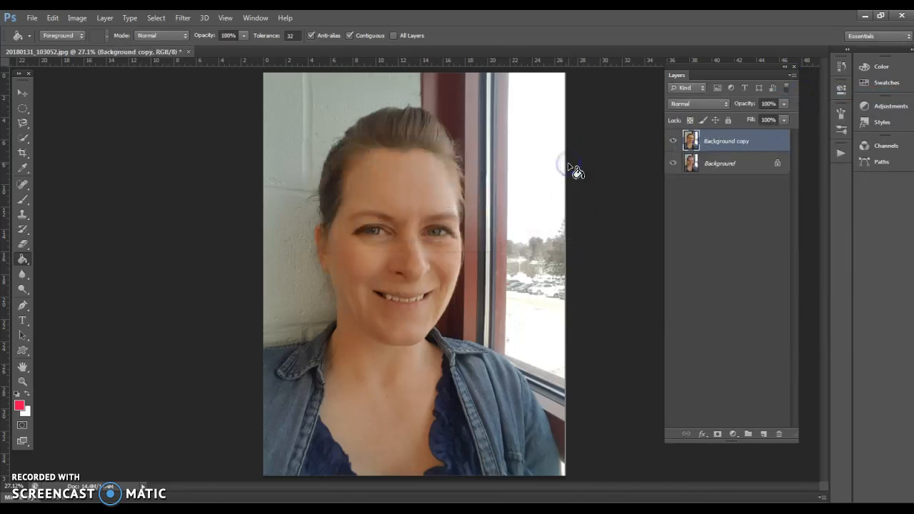
Shift the duplicated layer's hue with Hue/Saturation until the skin is green, and add a layer mask to it
left_click(77, 18)
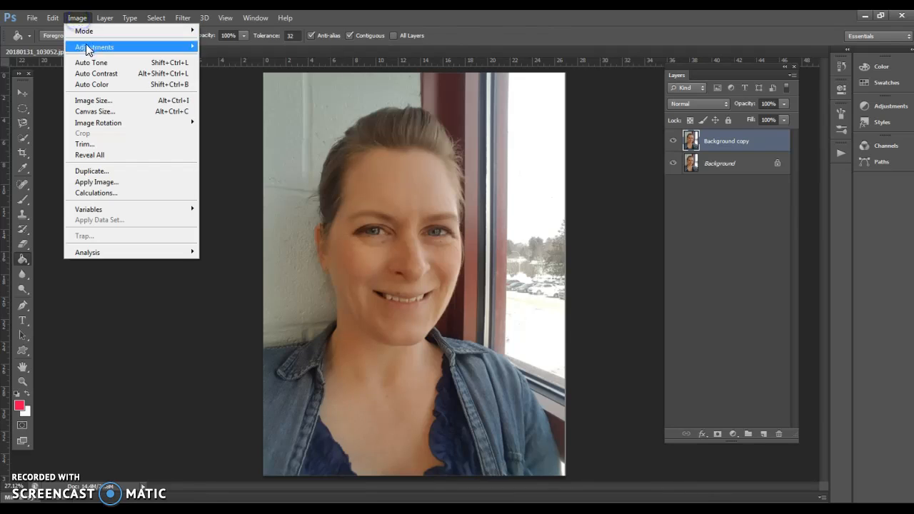
mouse_move(134, 50)
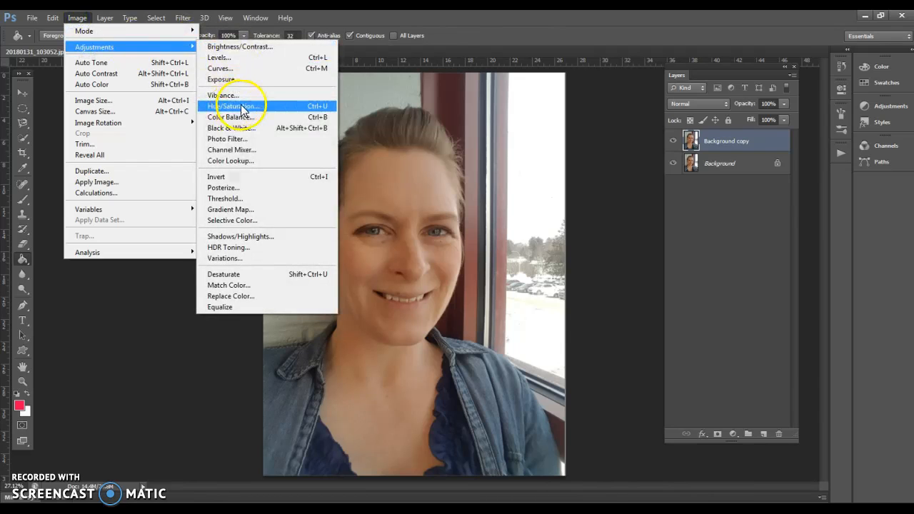
left_click(271, 109)
left_click_drag(675, 225, 715, 224)
left_click(809, 164)
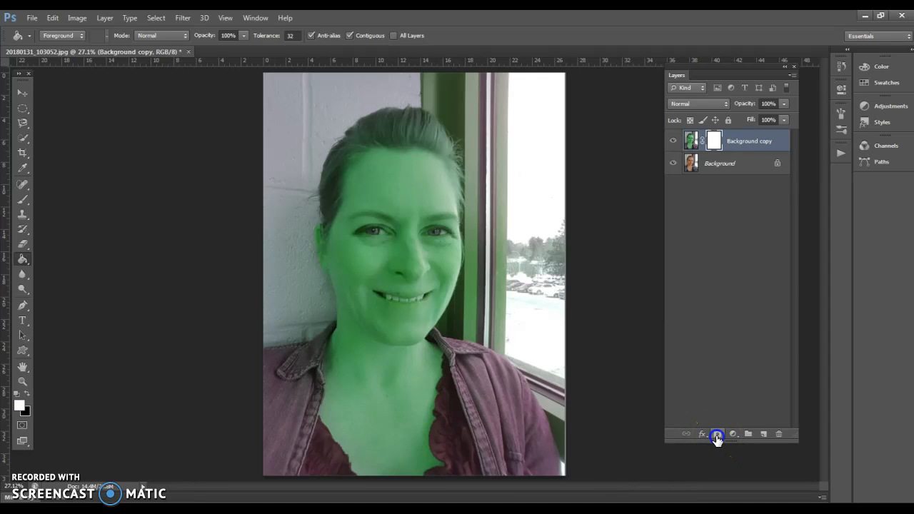
Paint the mask black over the face, neck, chest and denim jacket with a 300 px brush
left_click(22, 200)
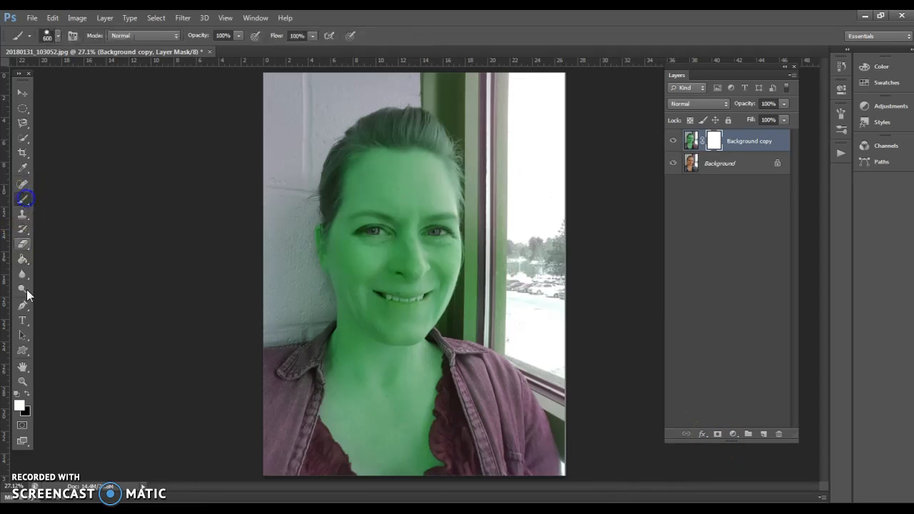
left_click(26, 393)
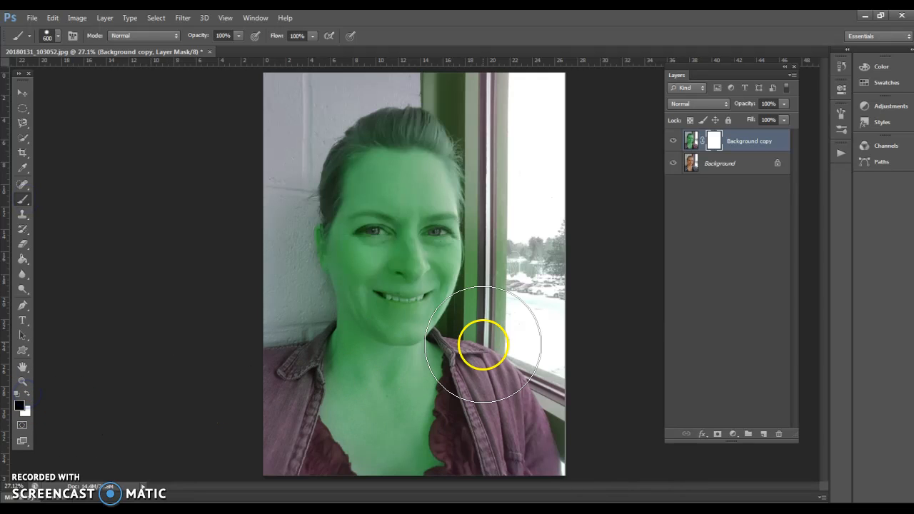
key("bracketleft")
key("bracketleft")
key("bracketleft")
mouse_move(402, 193)
left_mouse_down()
mouse_move(353, 224)
mouse_move(360, 250)
left_mouse_up()
mouse_move(366, 300)
left_mouse_down()
mouse_move(403, 271)
mouse_move(395, 310)
mouse_move(392, 274)
mouse_move(421, 246)
mouse_move(394, 330)
left_mouse_up()
mouse_move(425, 281)
left_mouse_down()
mouse_move(437, 254)
mouse_move(427, 307)
mouse_move(430, 161)
mouse_move(406, 150)
mouse_move(373, 179)
mouse_move(387, 161)
left_mouse_up()
mouse_move(361, 228)
left_mouse_down()
mouse_move(367, 309)
mouse_move(353, 353)
mouse_move(356, 311)
mouse_move(347, 386)
mouse_move(370, 439)
left_mouse_up()
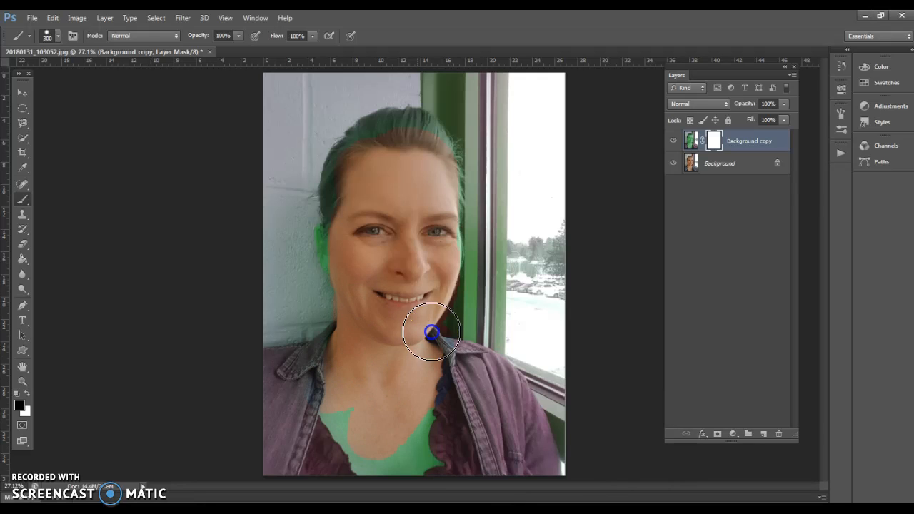
mouse_move(473, 397)
left_mouse_down()
mouse_move(383, 421)
mouse_move(469, 449)
mouse_move(301, 461)
left_mouse_up()
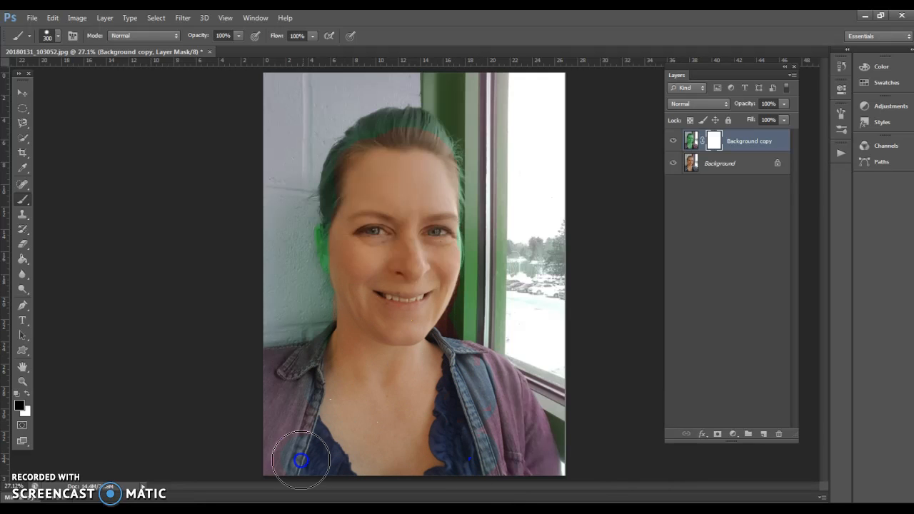
mouse_move(471, 383)
left_mouse_down()
mouse_move(504, 436)
mouse_move(487, 466)
mouse_move(452, 457)
mouse_move(537, 461)
left_mouse_up()
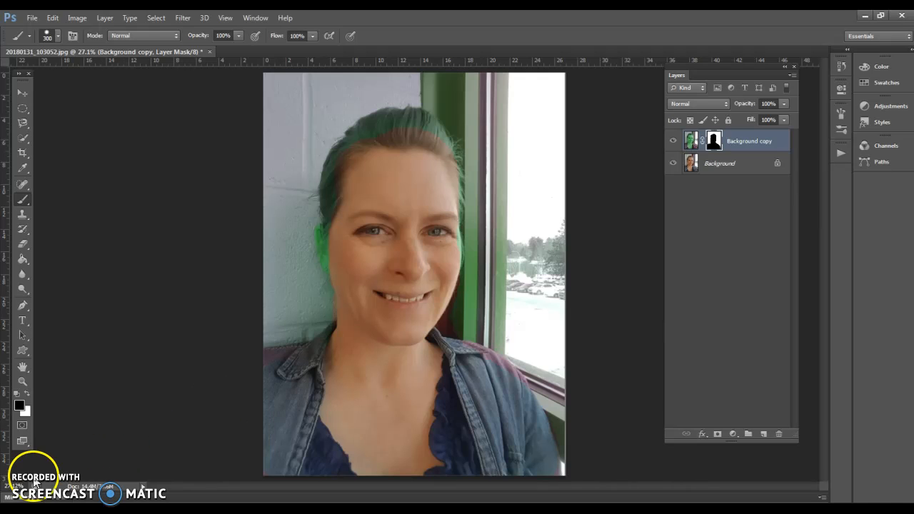
Switch to white at 25% brush opacity and paint repeated 800 px strokes across the middle of the face on the mask
mouse_move(334, 336)
left_mouse_down()
mouse_move(410, 326)
mouse_move(419, 320)
mouse_move(402, 324)
mouse_move(429, 274)
mouse_move(404, 265)
mouse_move(48, 393)
left_mouse_up()
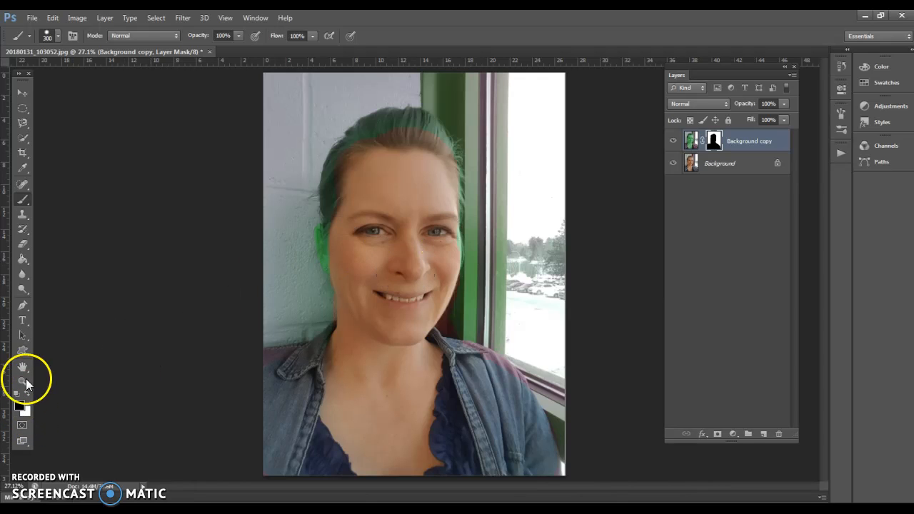
left_click(238, 36)
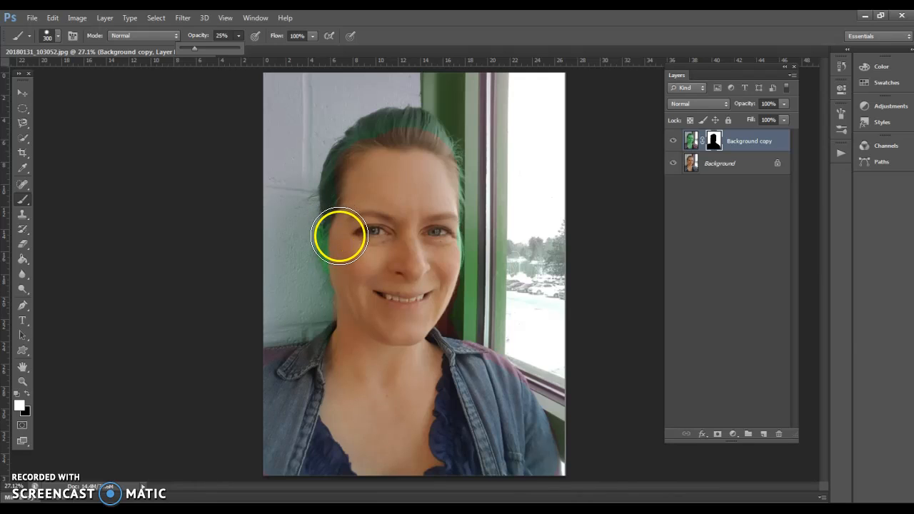
left_click(286, 245)
right_click(291, 245, "alt")
right_click(401, 247, "alt")
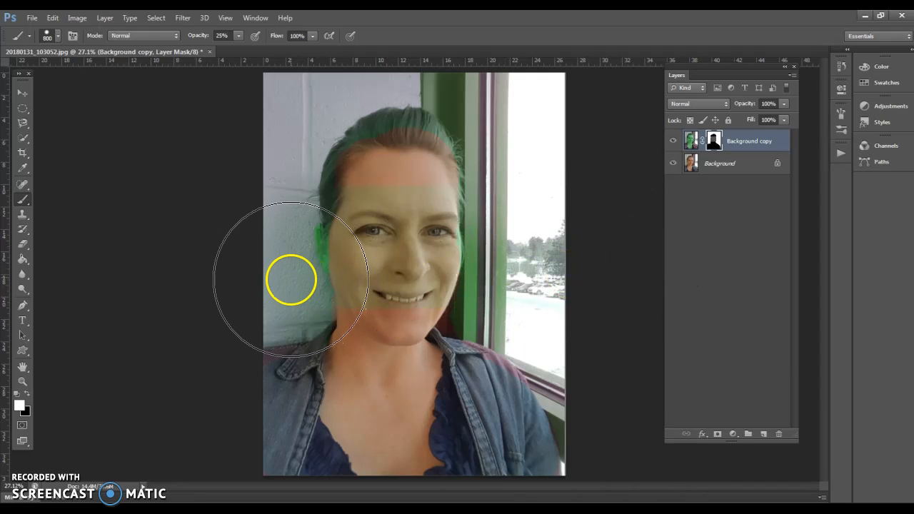
left_click_drag(286, 259, 499, 255)
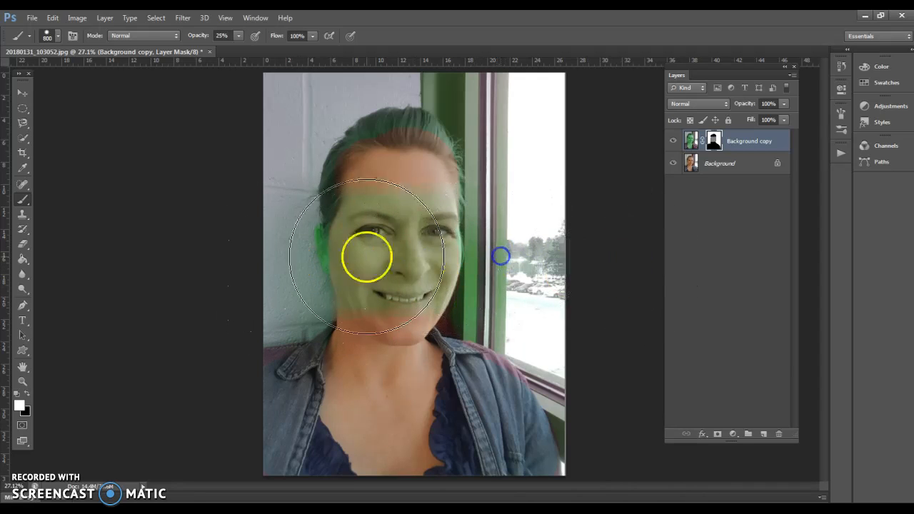
left_click_drag(286, 258, 499, 252)
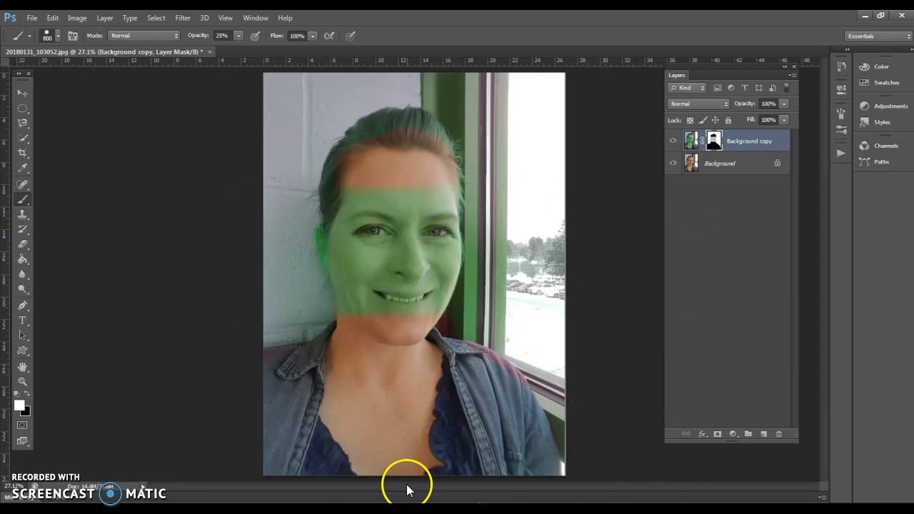
Lower the brush hardness and paint a soft-edged white stroke at 25% opacity across the face on the mask
left_click(56, 40)
left_click_drag(118, 98, 32, 104)
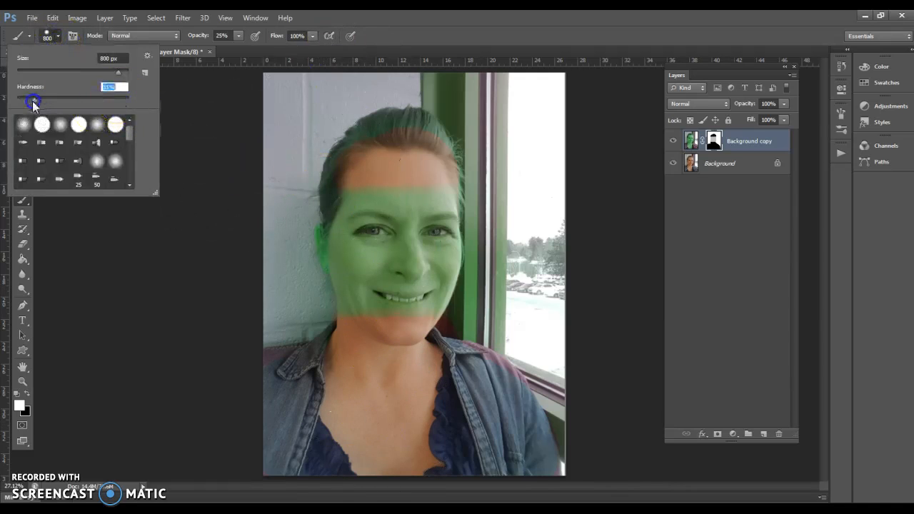
left_click(324, 216)
mouse_move(335, 226)
left_mouse_down()
mouse_move(452, 226)
mouse_move(334, 224)
mouse_move(450, 217)
mouse_move(324, 229)
mouse_move(343, 277)
left_mouse_up()
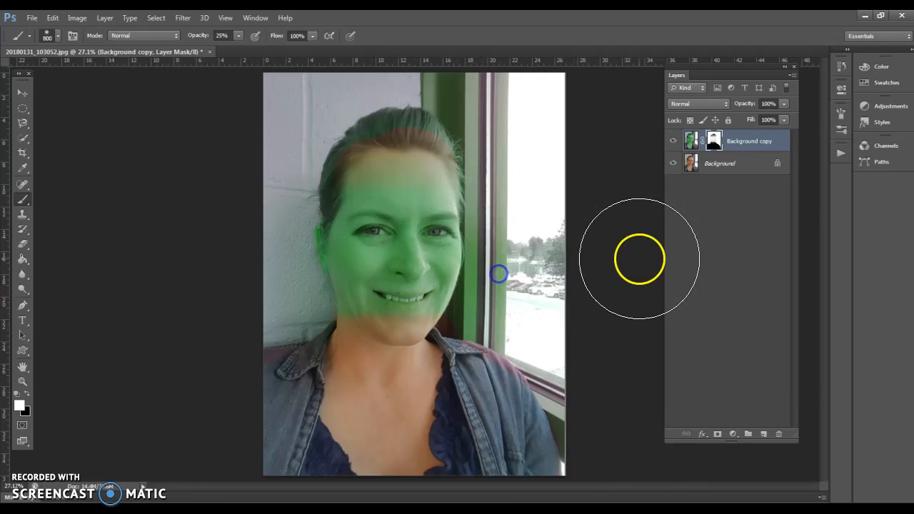
mouse_move(641, 262)
left_mouse_down()
mouse_move(549, 401)
mouse_move(500, 436)
mouse_move(479, 466)
mouse_move(497, 428)
left_mouse_up()
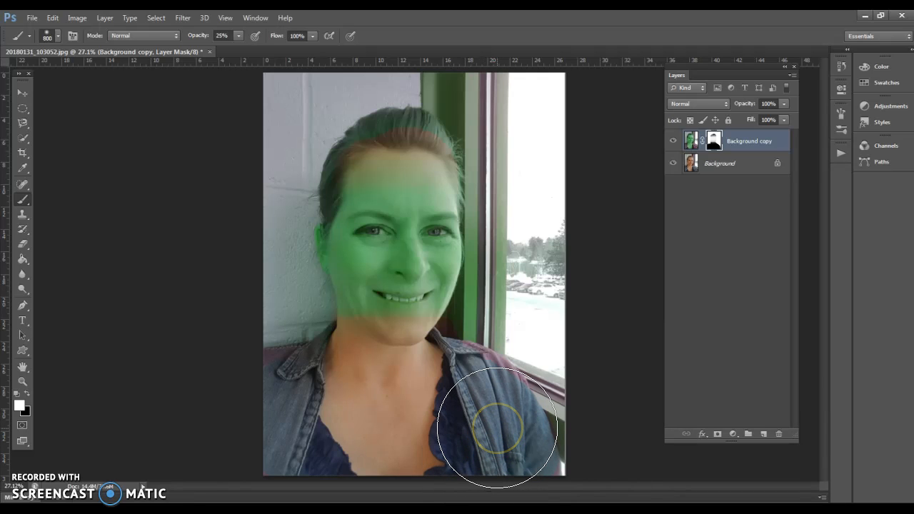